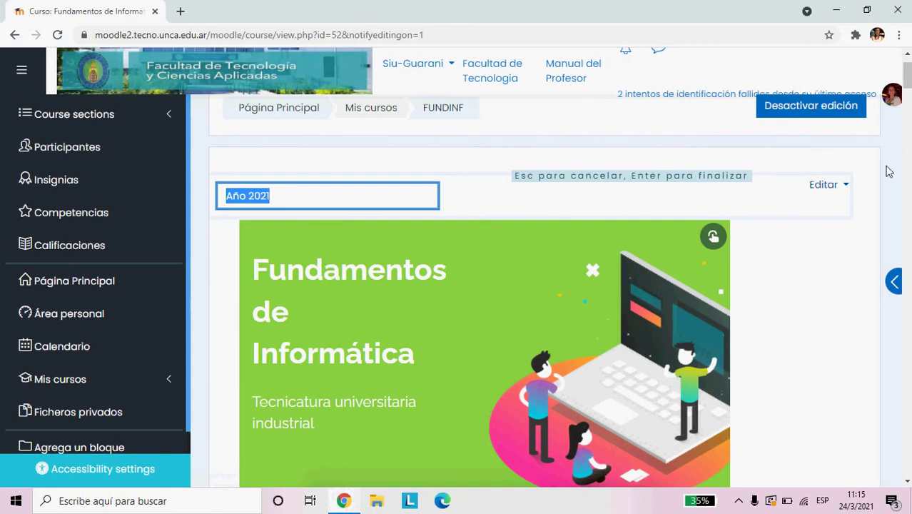
Step: Open the Año 2021 section for editing and display the HTML source code of its summary
{"action": "left_click_drag", "start_coordinate": [907, 79], "coordinate": [908, 95]}
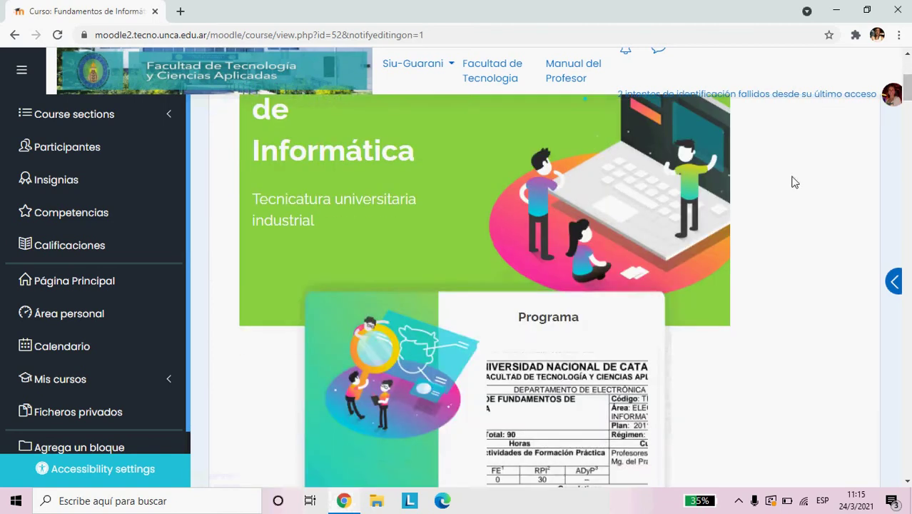
{"action": "scroll", "coordinate": [799, 177], "scroll_direction": "up", "scroll_amount": 4}
{"action": "left_click", "coordinate": [825, 257]}
{"action": "left_click", "coordinate": [795, 277]}
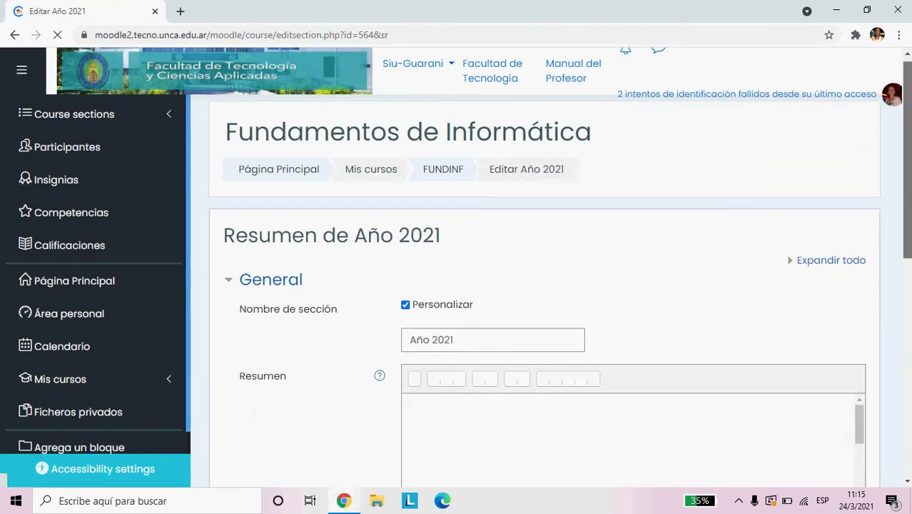
{"action": "scroll", "coordinate": [542, 300], "scroll_direction": "down", "scroll_amount": 2}
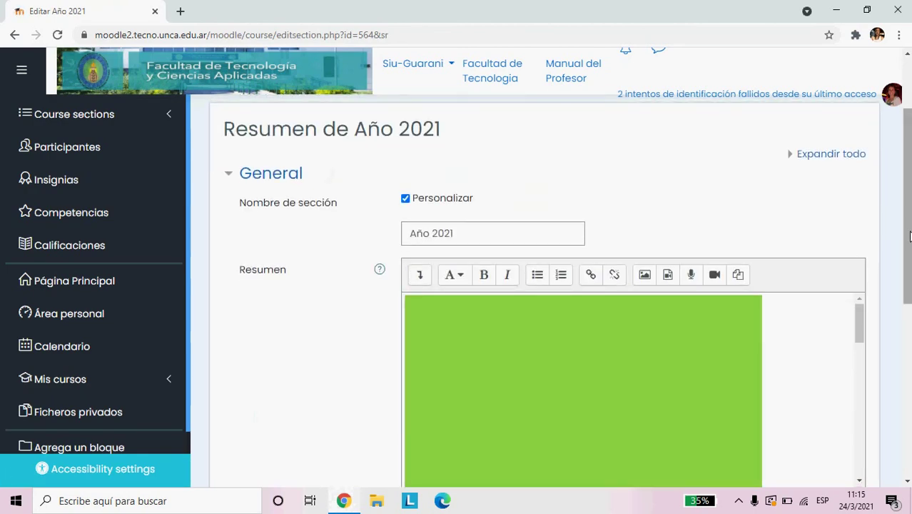
{"action": "scroll", "coordinate": [907, 232], "scroll_direction": "down", "scroll_amount": 2}
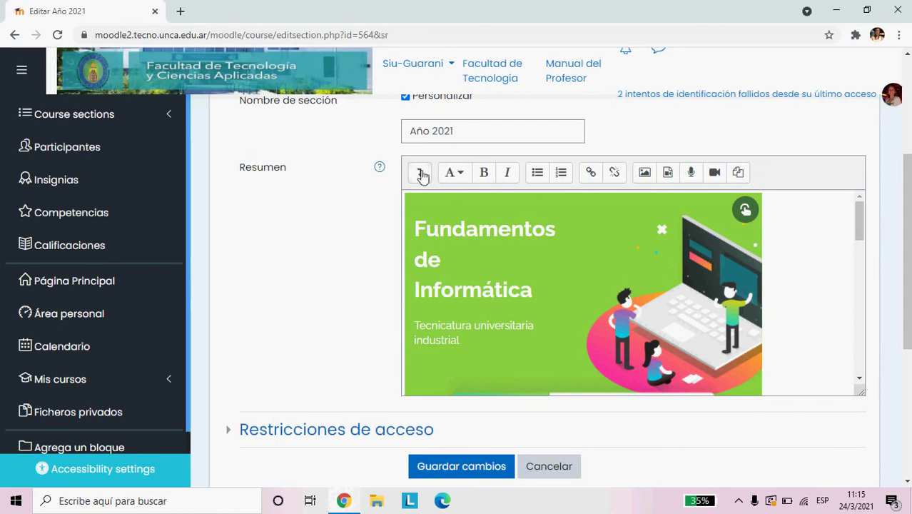
{"action": "left_click", "coordinate": [420, 173]}
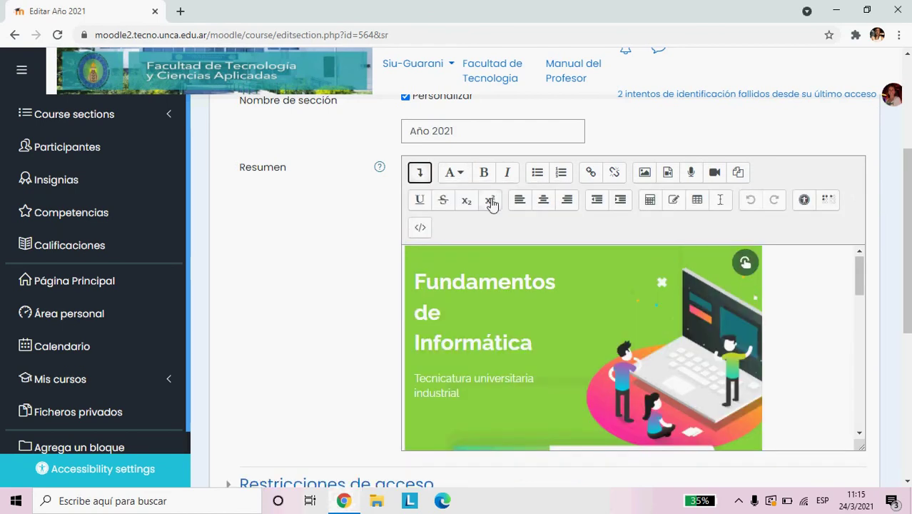
{"action": "left_click", "coordinate": [420, 228]}
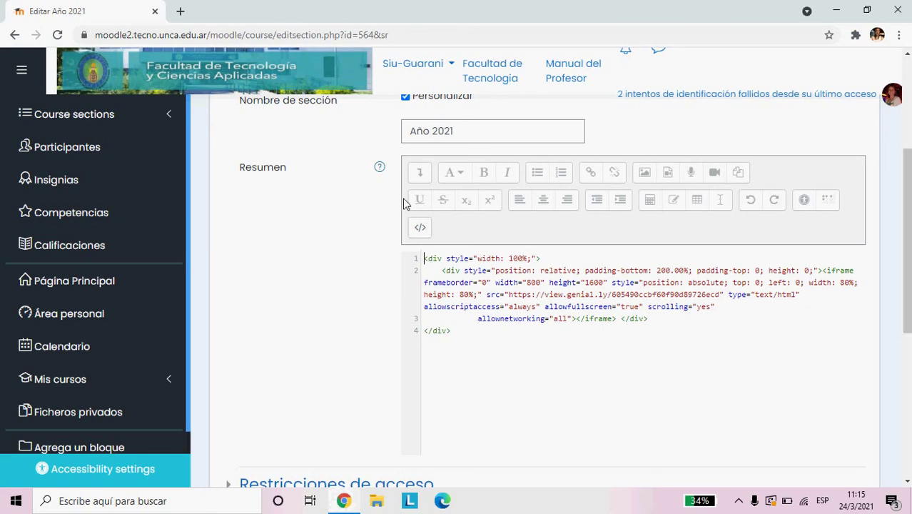
Step: Return the section summary to its visual view and leave the Año 2021 settings without saving
{"action": "left_click", "coordinate": [420, 226]}
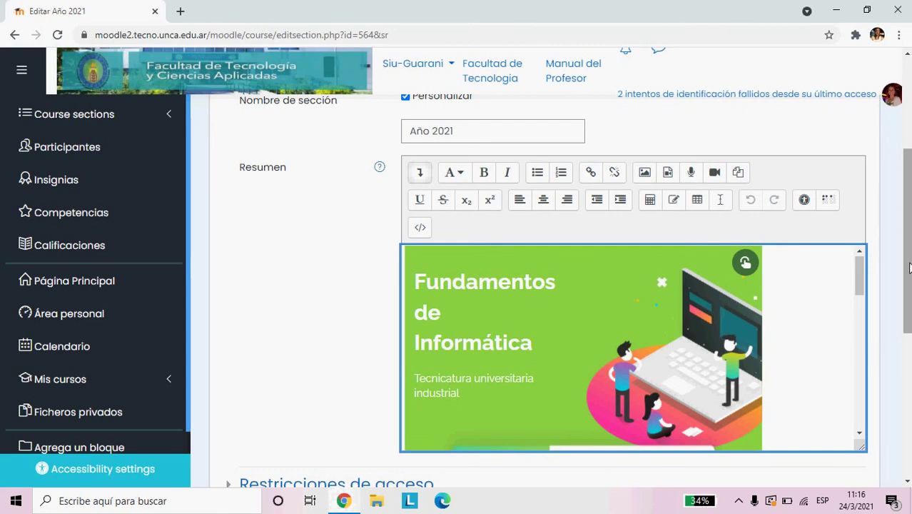
{"action": "scroll", "coordinate": [909, 268], "scroll_direction": "down", "scroll_amount": 3}
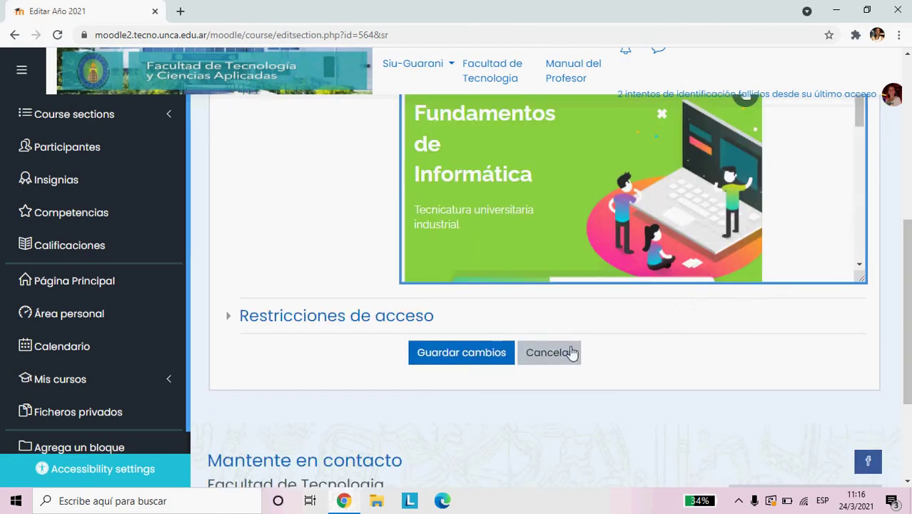
{"action": "left_click", "coordinate": [570, 351]}
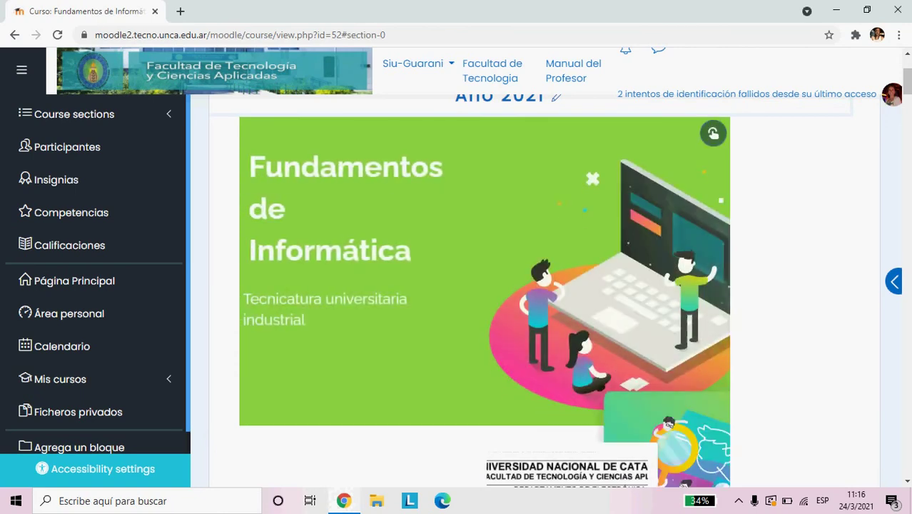
Step: Start adding an activity or resource to the Año 2021 section and review the available activity and resource types
{"action": "scroll", "coordinate": [786, 305], "scroll_direction": "down", "scroll_amount": 5}
{"action": "scroll", "coordinate": [484, 291], "scroll_direction": "down", "scroll_amount": 10}
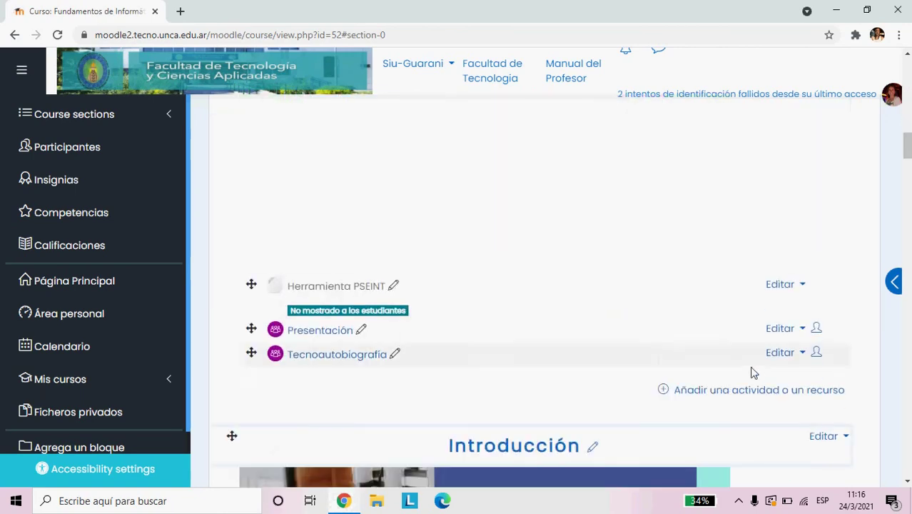
{"action": "left_click", "coordinate": [761, 392]}
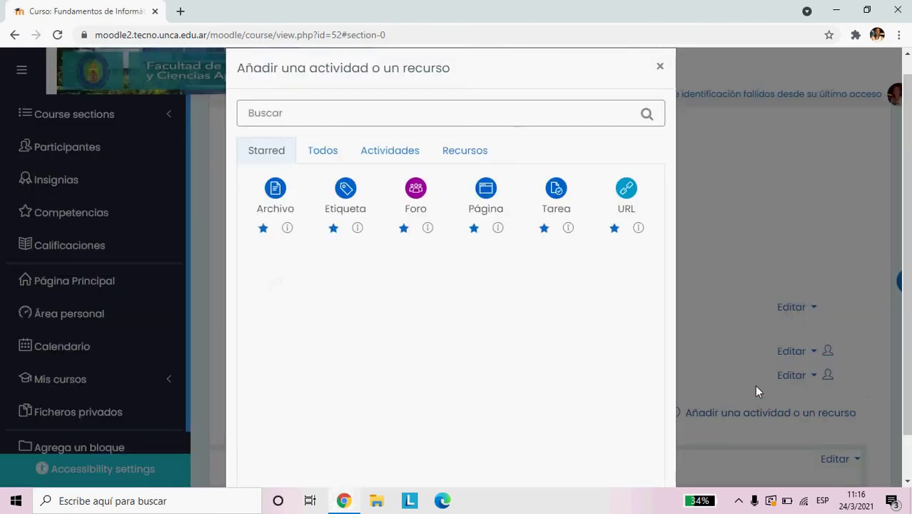
{"action": "left_click", "coordinate": [403, 158]}
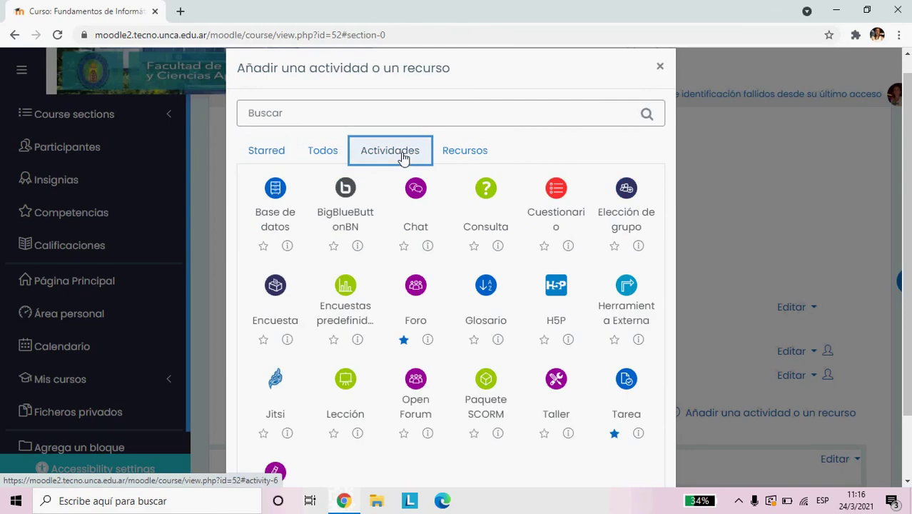
{"action": "left_click", "coordinate": [477, 151]}
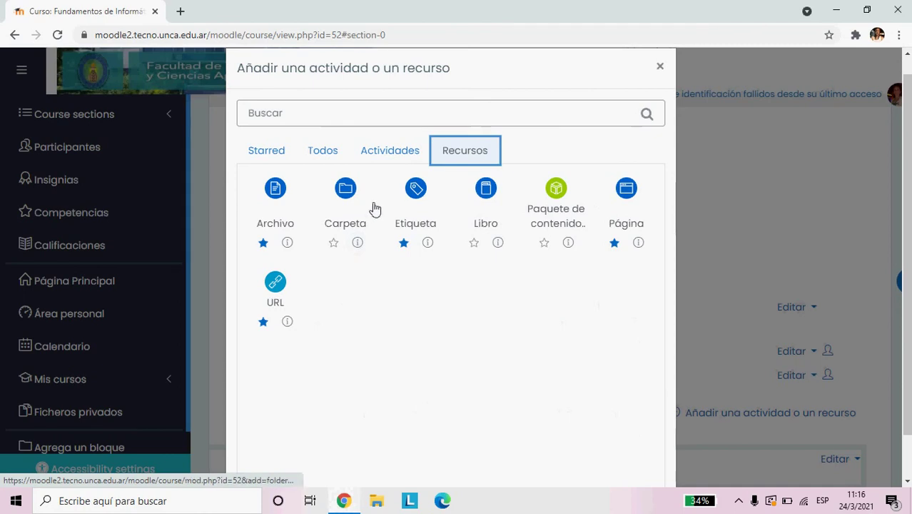
{"action": "left_click", "coordinate": [391, 151]}
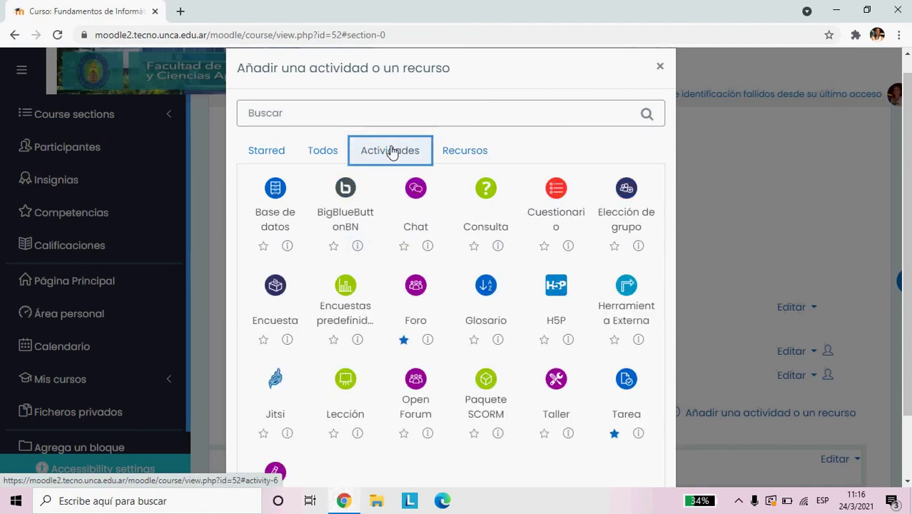
Step: Mark BigBlueButtonBN as a starred activity and check the starred list
{"action": "left_click", "coordinate": [334, 248]}
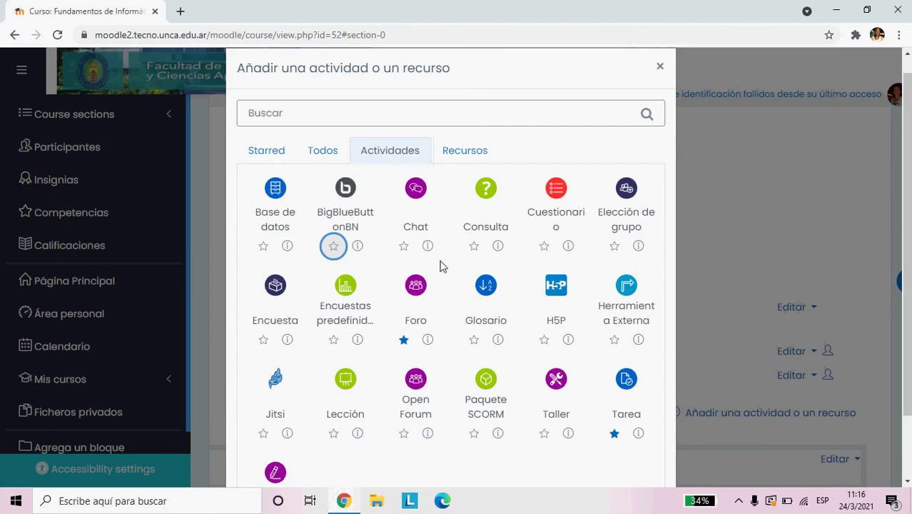
{"action": "left_click", "coordinate": [260, 154]}
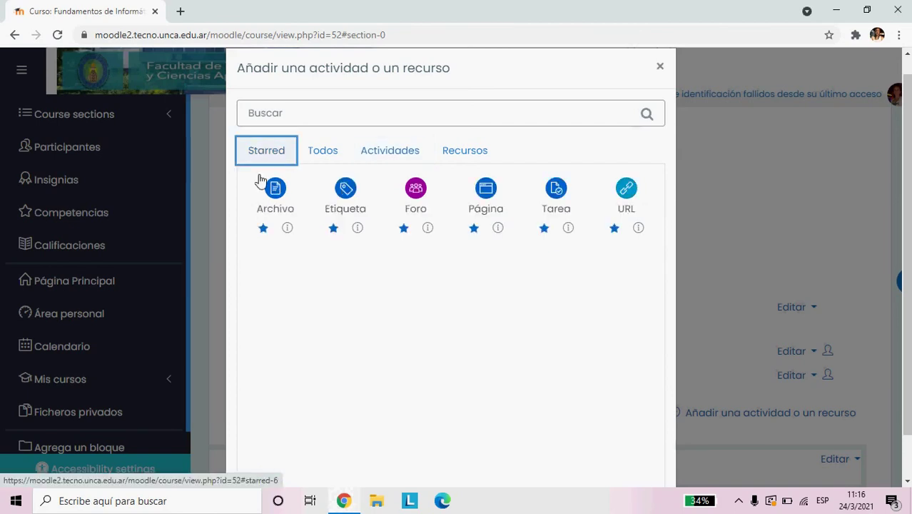
{"action": "left_click", "coordinate": [389, 152]}
{"action": "left_click", "coordinate": [335, 247]}
{"action": "left_click", "coordinate": [275, 155]}
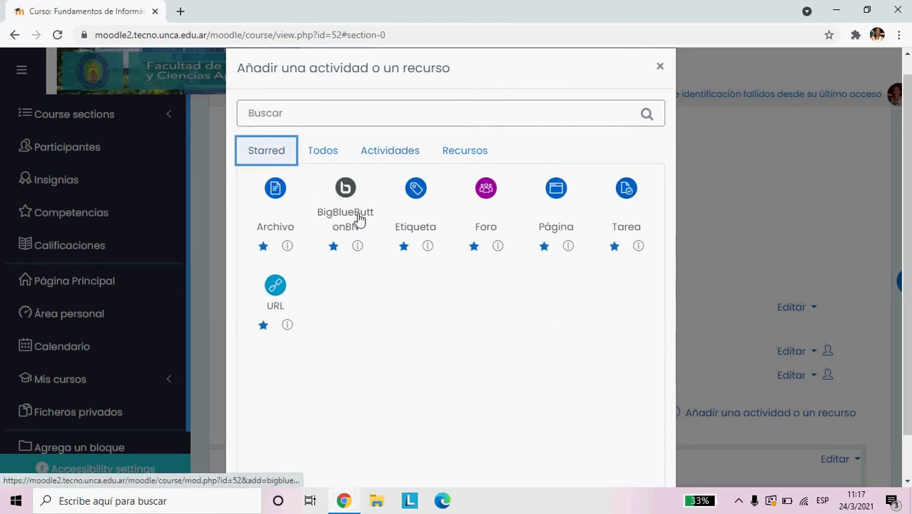
Step: Mark the Cuestionario activity as starred and view the starred list
{"action": "left_click", "coordinate": [389, 148]}
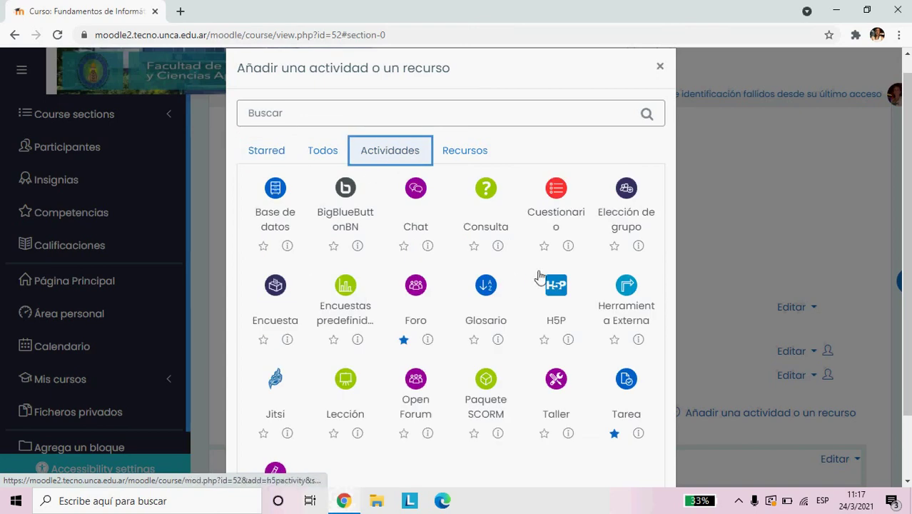
{"action": "left_click", "coordinate": [544, 246]}
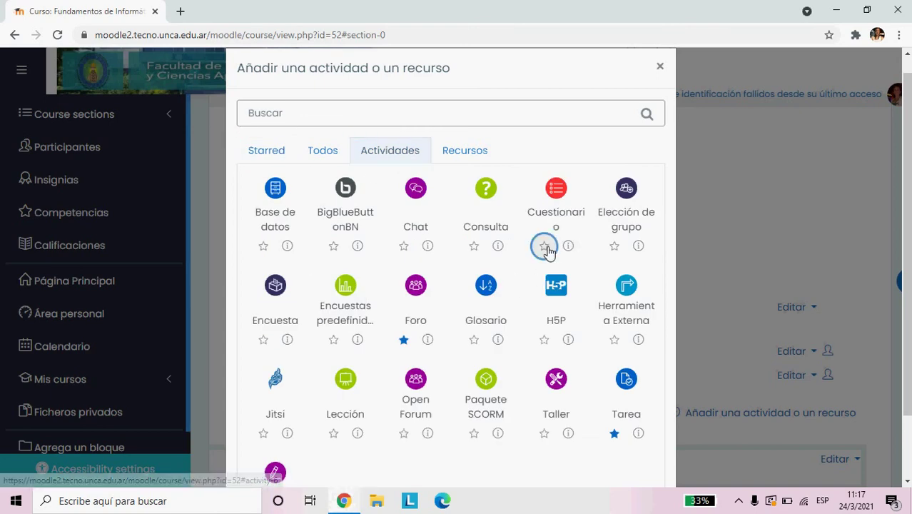
{"action": "left_click", "coordinate": [282, 152]}
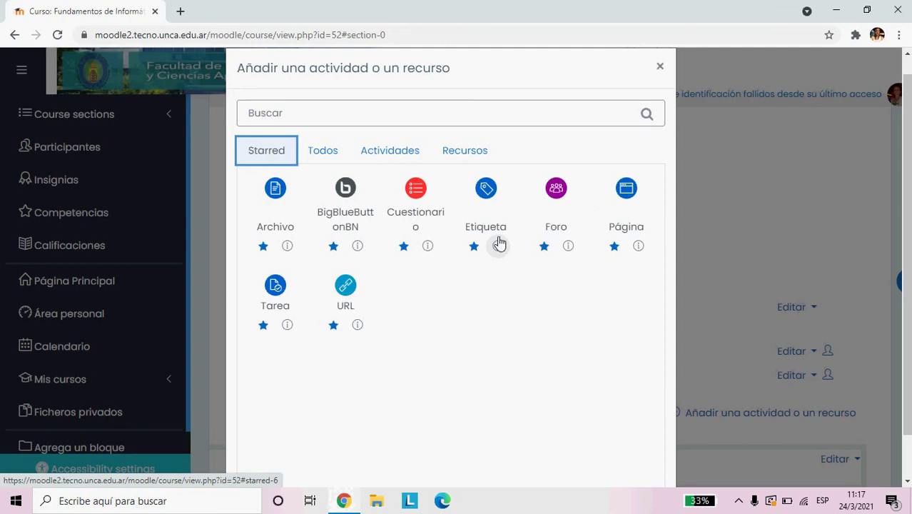
Step: Look over the activity and resource types again and close the chooser without adding anything
{"action": "left_click", "coordinate": [380, 152]}
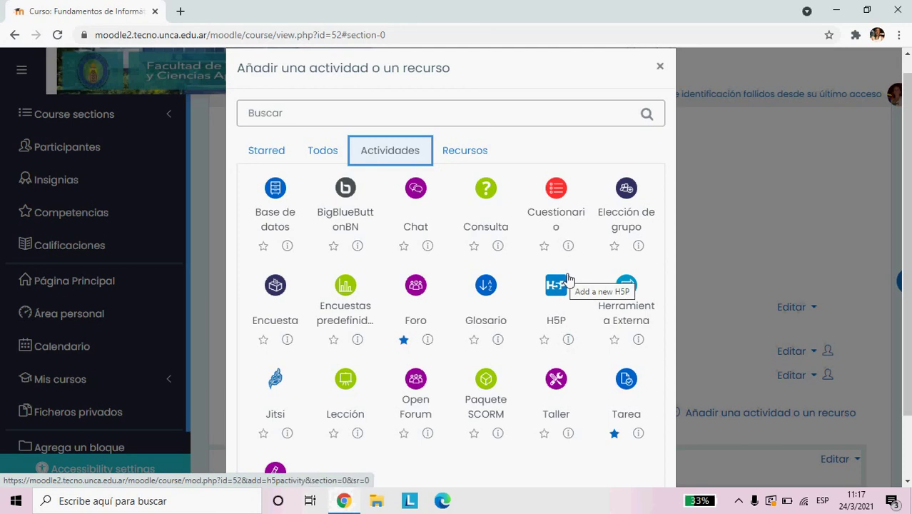
{"action": "left_click", "coordinate": [465, 154]}
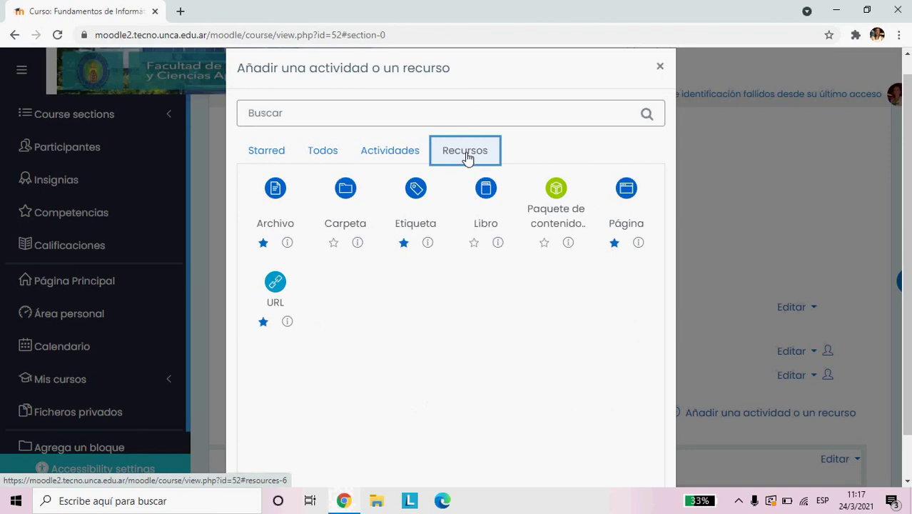
{"action": "left_click", "coordinate": [661, 69]}
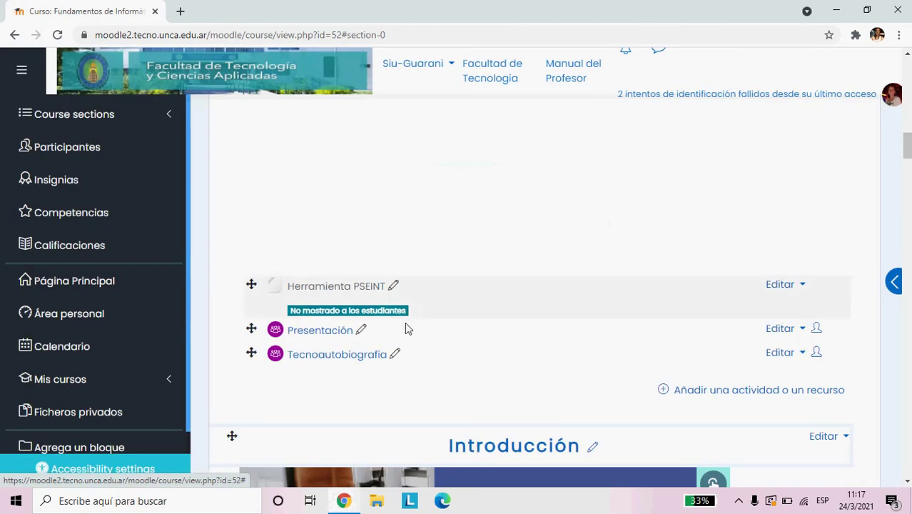
Step: Open the Tecnoautobiografía forum's settings, review its description and setting groups, and leave without saving
{"action": "left_click", "coordinate": [779, 353]}
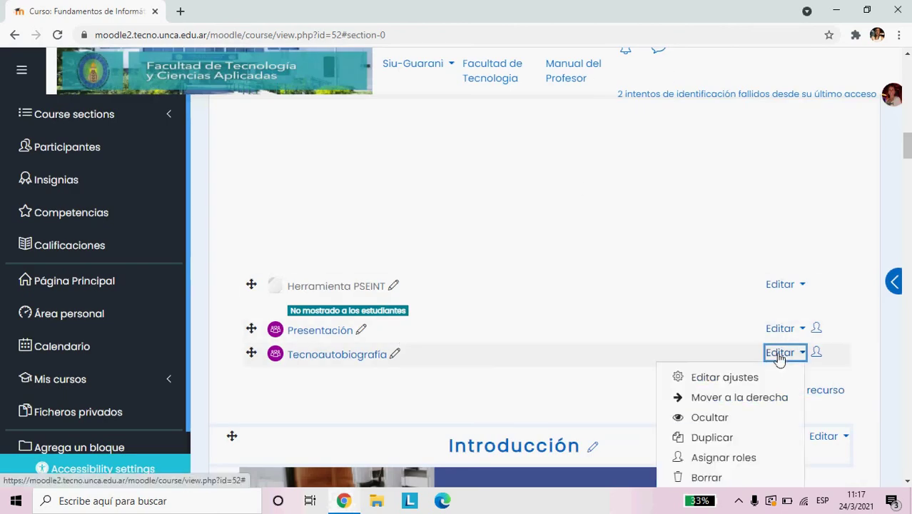
{"action": "left_click", "coordinate": [744, 378]}
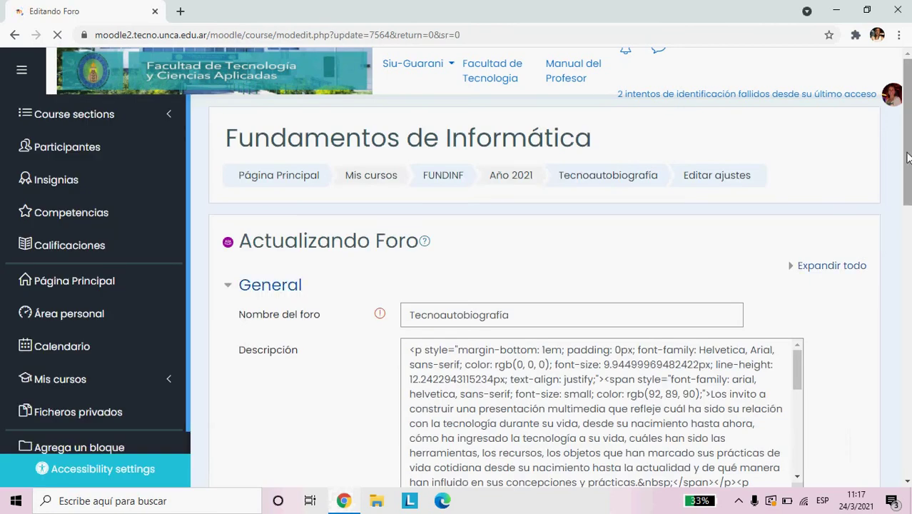
{"action": "scroll", "coordinate": [907, 150], "scroll_direction": "down", "scroll_amount": 3}
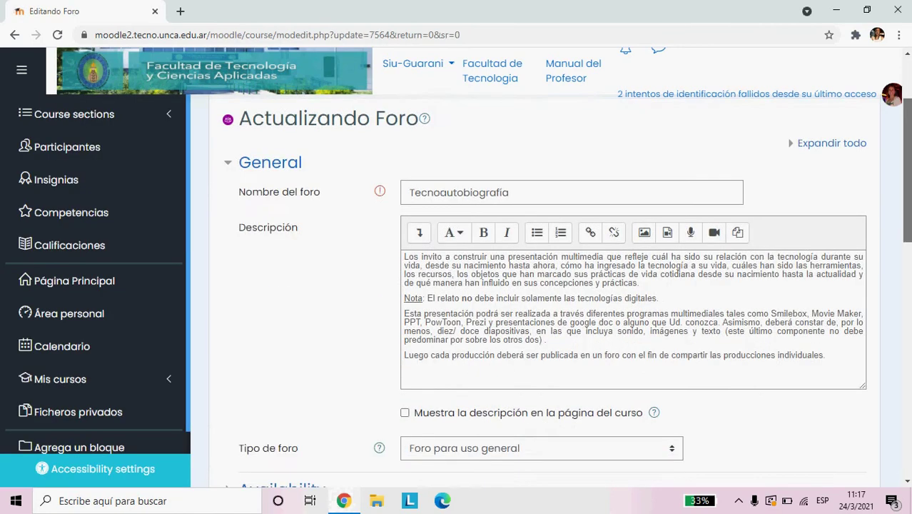
{"action": "scroll", "coordinate": [749, 261], "scroll_direction": "down", "scroll_amount": 3}
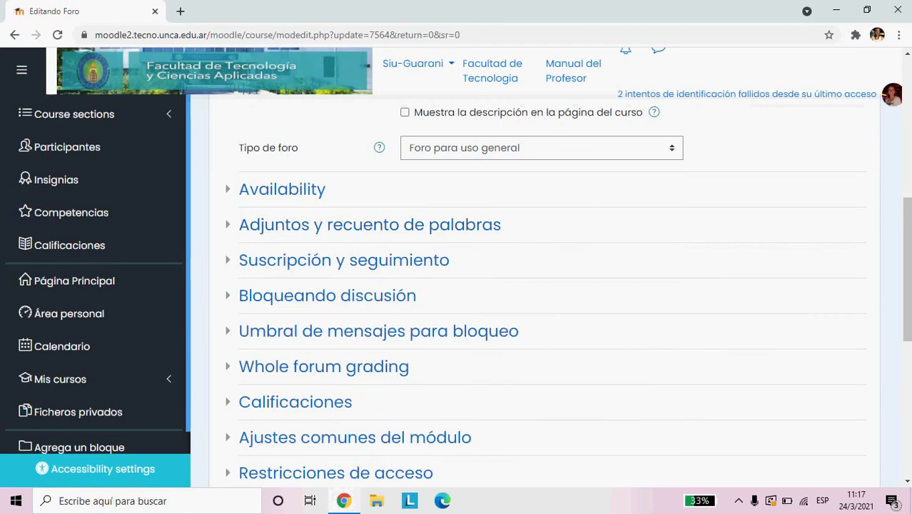
{"action": "scroll", "coordinate": [906, 285], "scroll_direction": "down", "scroll_amount": 4}
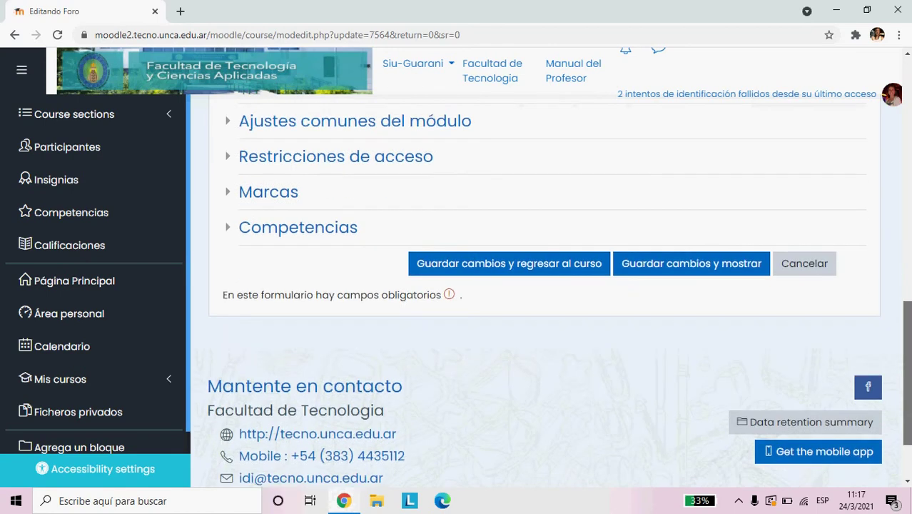
{"action": "left_click", "coordinate": [808, 265]}
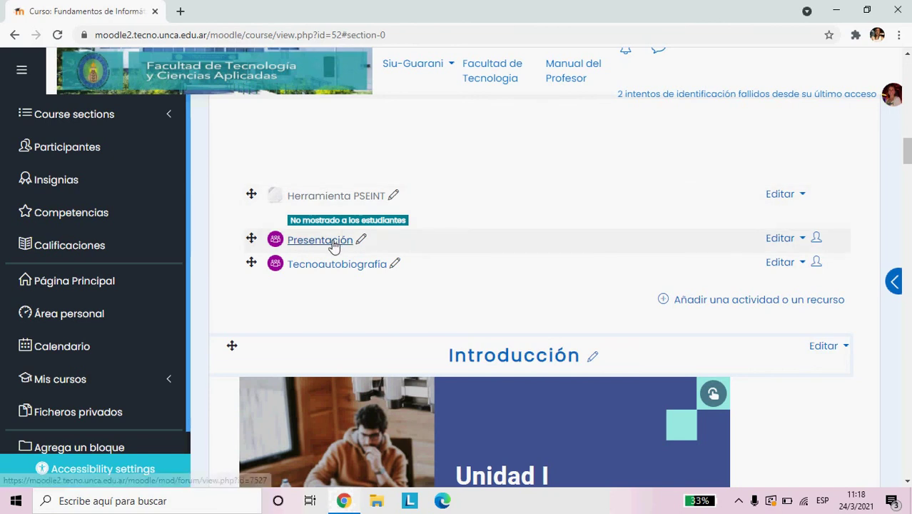
Step: Open the Presentación forum and start a new question with the subject "prueba"
{"action": "left_click", "coordinate": [333, 241]}
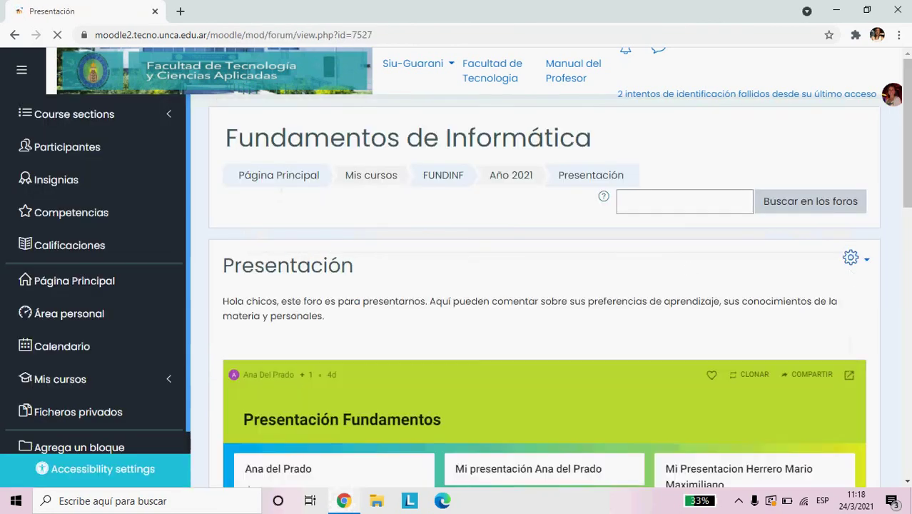
{"action": "scroll", "coordinate": [685, 269], "scroll_direction": "down", "scroll_amount": 7}
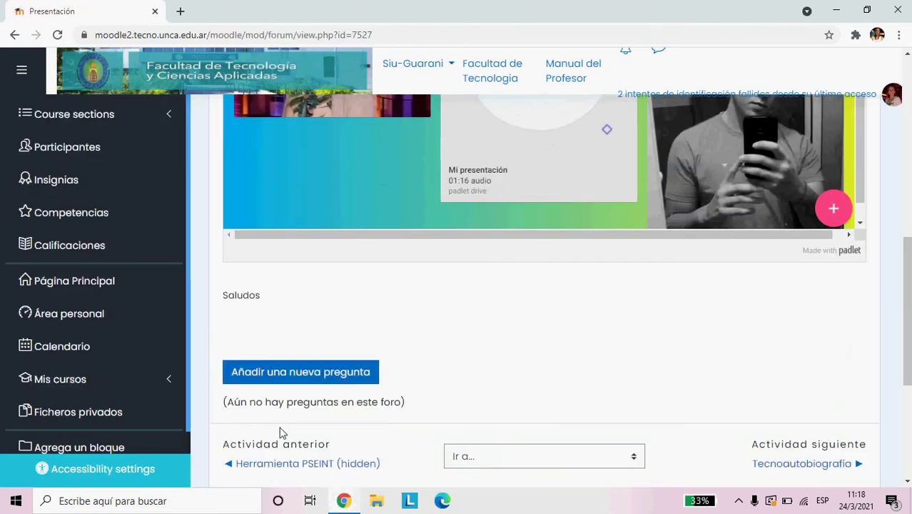
{"action": "left_click", "coordinate": [293, 381]}
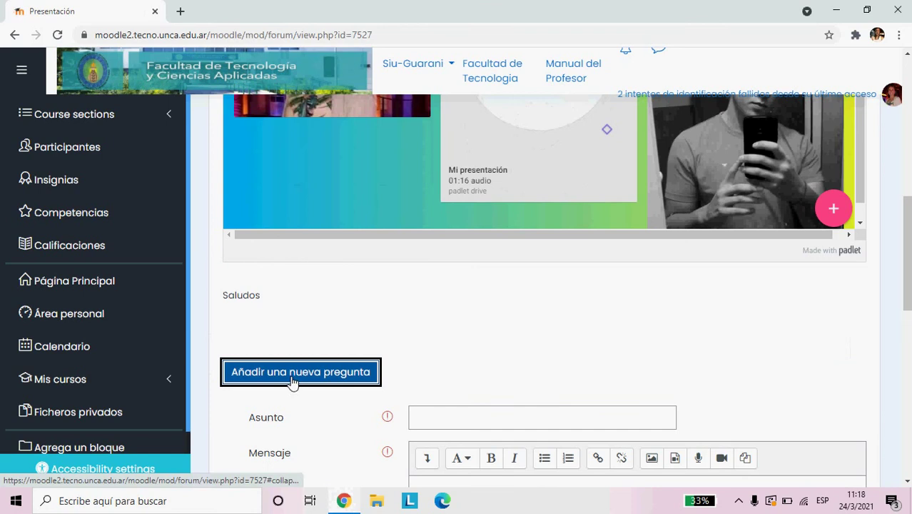
{"action": "left_click", "coordinate": [488, 426]}
{"action": "type", "text": "prueba"}
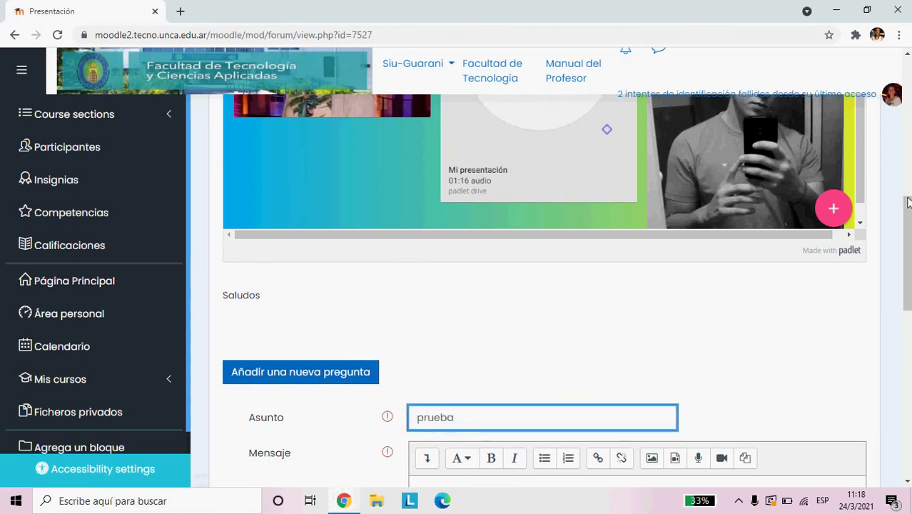
Step: Record a short audio clip for the forum message, play it back, and close the recorder without attaching it
{"action": "left_click_drag", "start_coordinate": [907, 203], "coordinate": [908, 278]}
{"action": "left_click", "coordinate": [716, 274]}
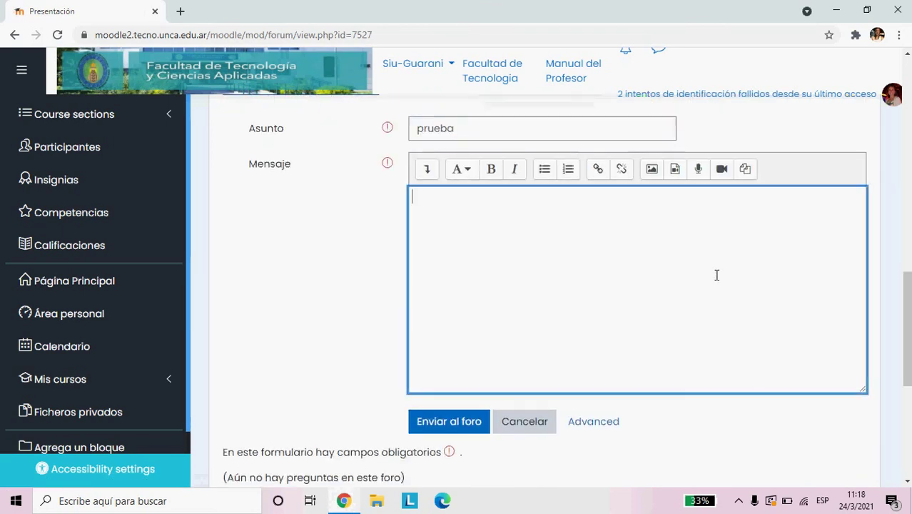
{"action": "left_click", "coordinate": [698, 170]}
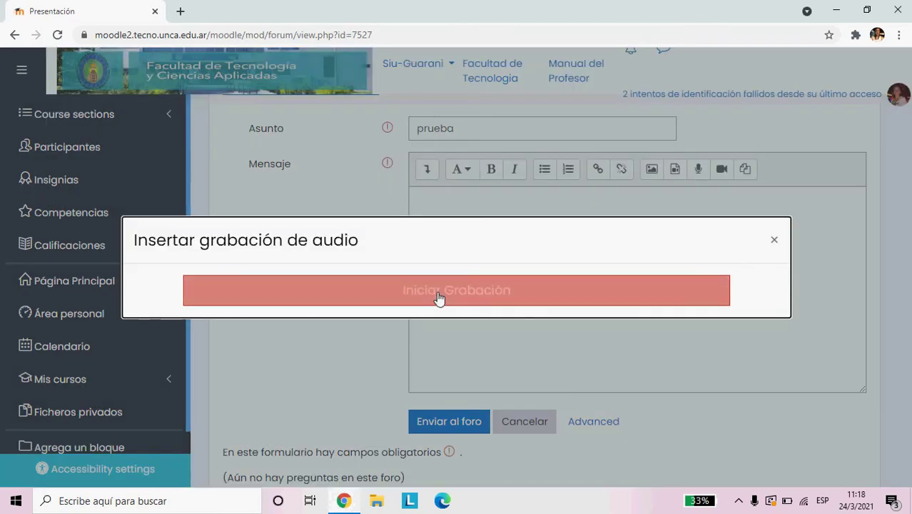
{"action": "left_click", "coordinate": [435, 293]}
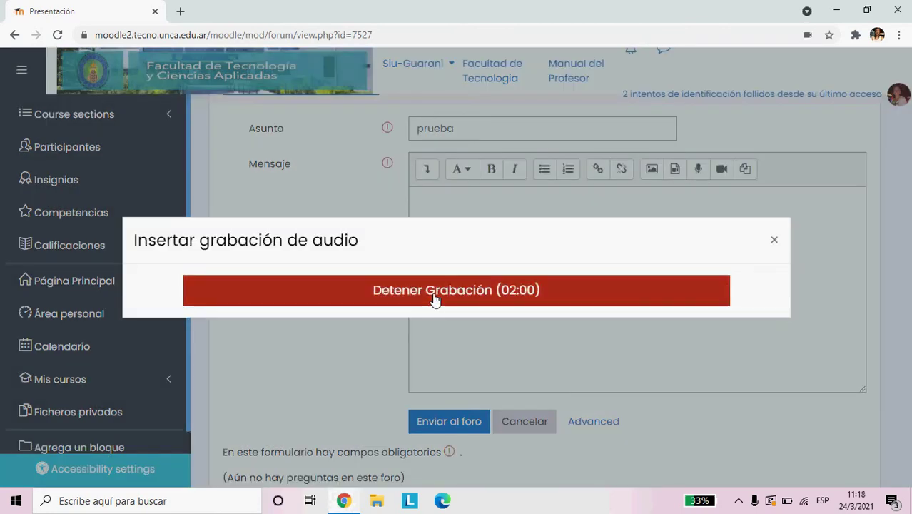
{"action": "left_click", "coordinate": [434, 298]}
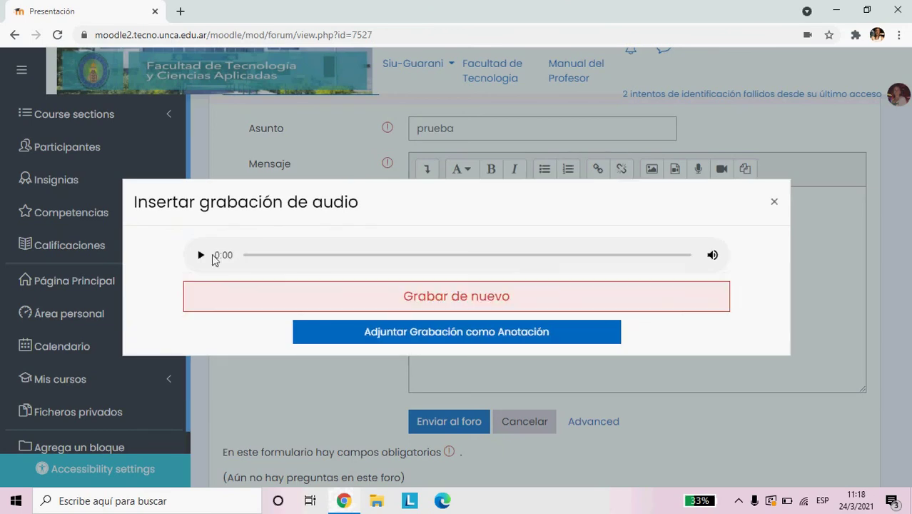
{"action": "left_click", "coordinate": [202, 254]}
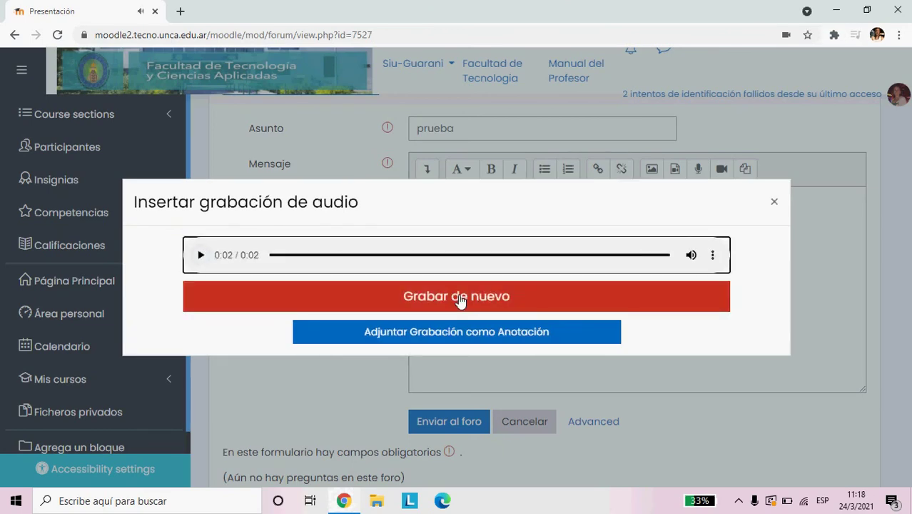
{"action": "left_click", "coordinate": [781, 205]}
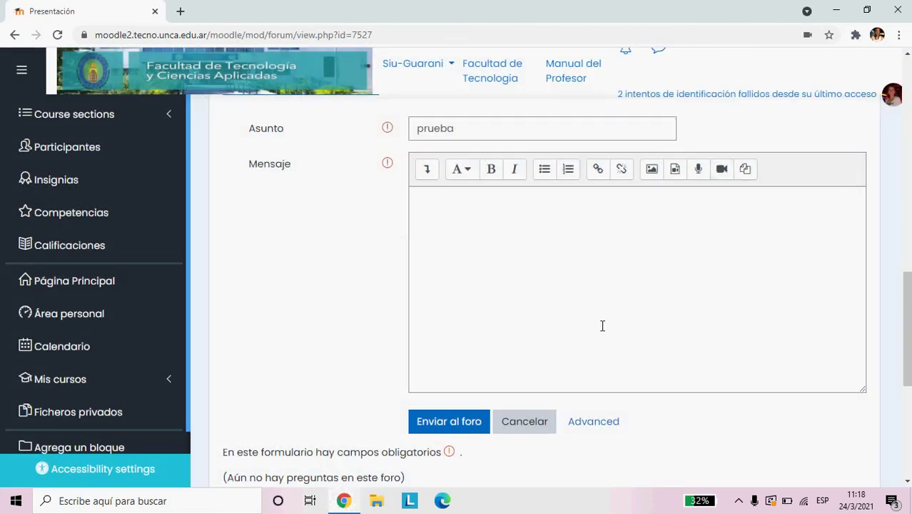
Step: Write "prueba" as the message text and post the question to the forum
{"action": "left_click", "coordinate": [487, 316]}
{"action": "type", "text": "prueba"}
{"action": "left_click", "coordinate": [436, 431]}
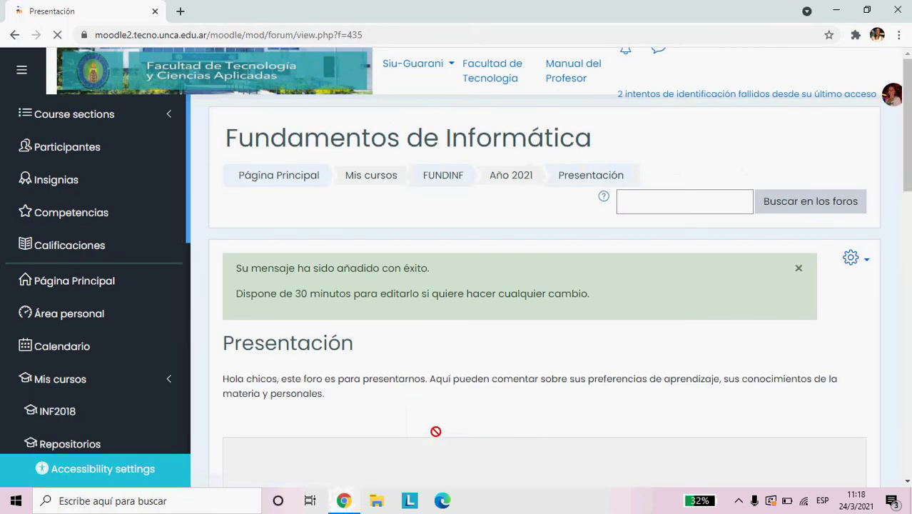
Step: Star the prueba discussion in the forum's discussion list and unstar it through its options
{"action": "left_click_drag", "start_coordinate": [910, 150], "coordinate": [909, 371]}
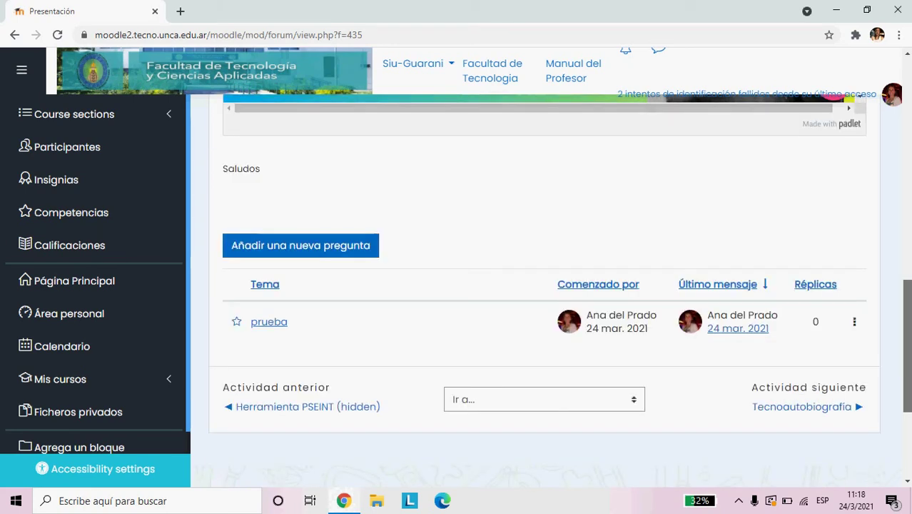
{"action": "left_click", "coordinate": [238, 323]}
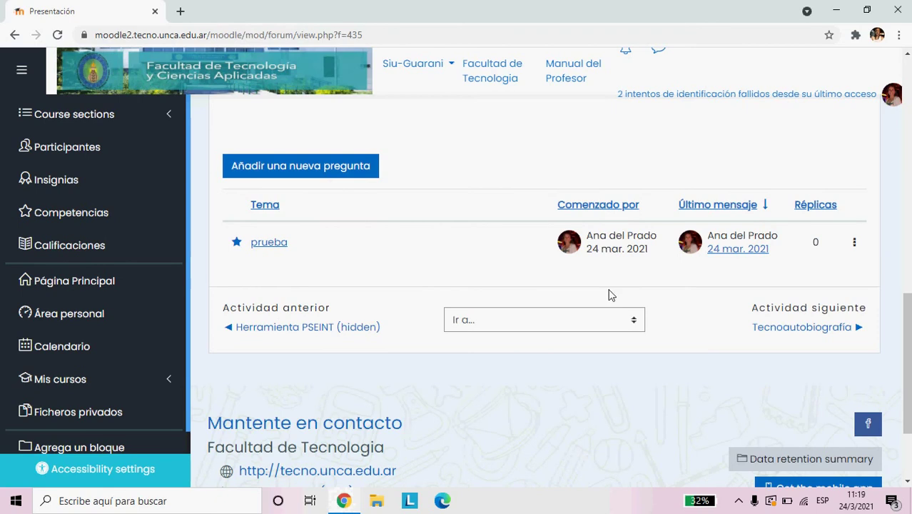
{"action": "left_click", "coordinate": [853, 242]}
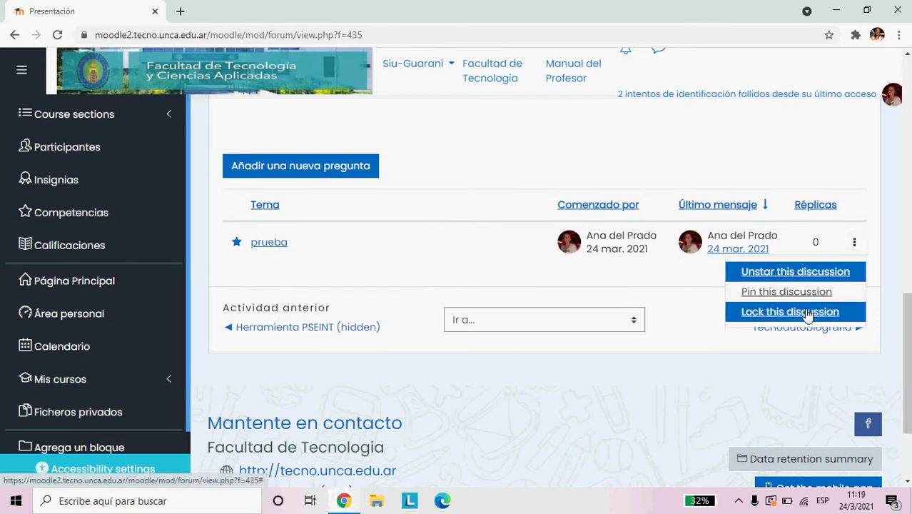
{"action": "left_click", "coordinate": [795, 272]}
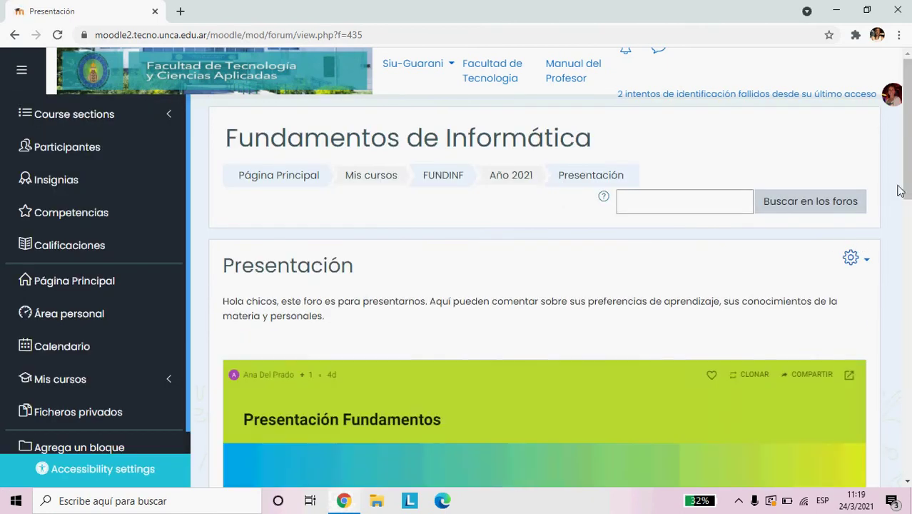
Step: Pin the prueba discussion and unpin it again
{"action": "scroll", "coordinate": [900, 191], "scroll_direction": "down", "scroll_amount": 10}
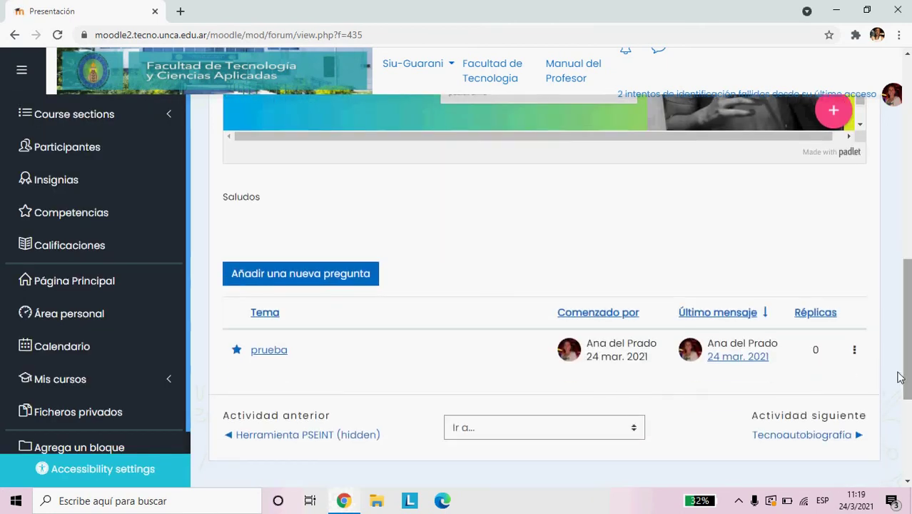
{"action": "left_click", "coordinate": [853, 350]}
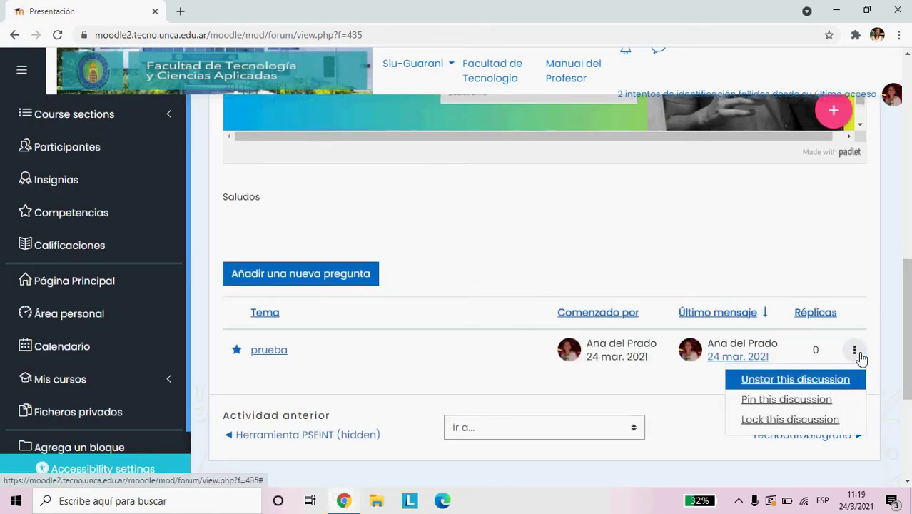
{"action": "left_click", "coordinate": [790, 400]}
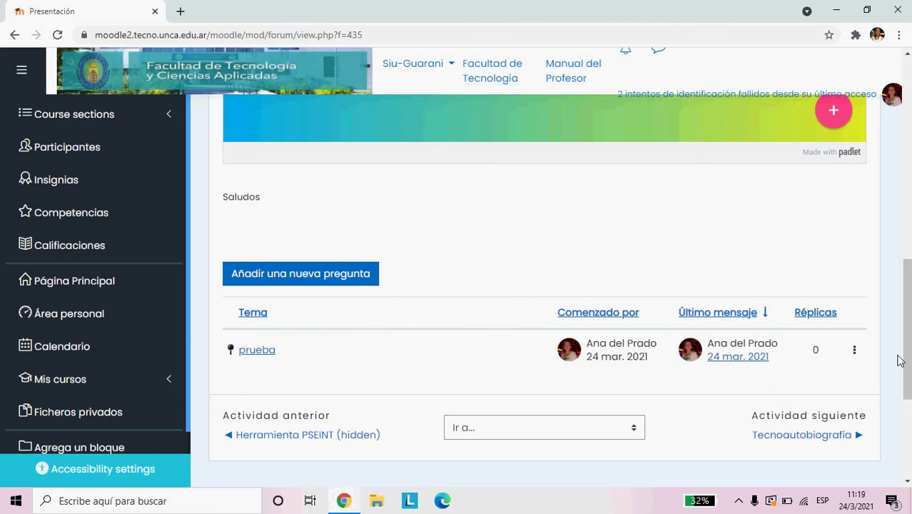
{"action": "scroll", "coordinate": [901, 361], "scroll_direction": "down", "scroll_amount": 1}
{"action": "left_click", "coordinate": [854, 280]}
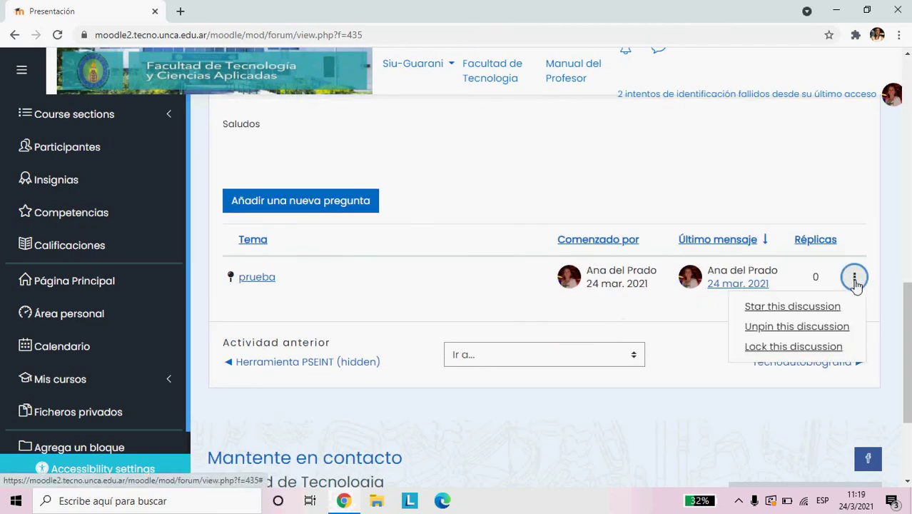
{"action": "left_click", "coordinate": [811, 333]}
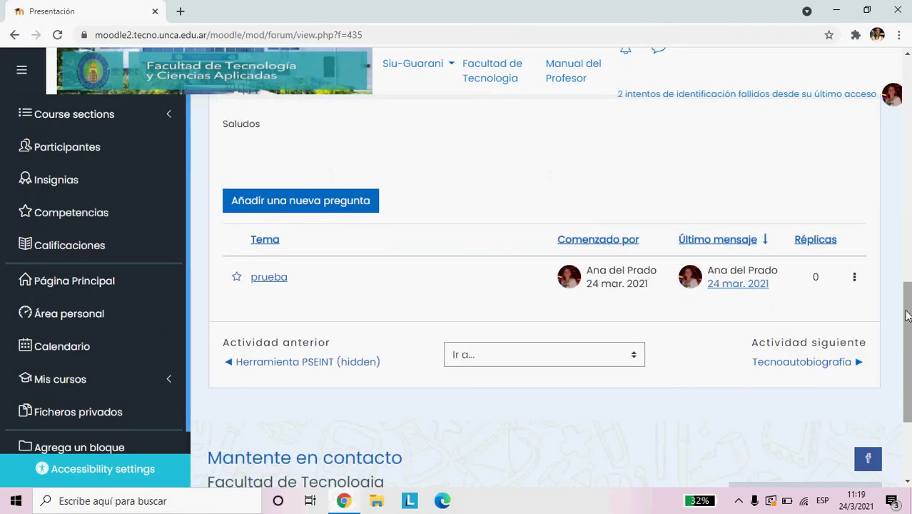
Step: Lock the prueba discussion and return to the FUNDINF course page
{"action": "left_click", "coordinate": [856, 279]}
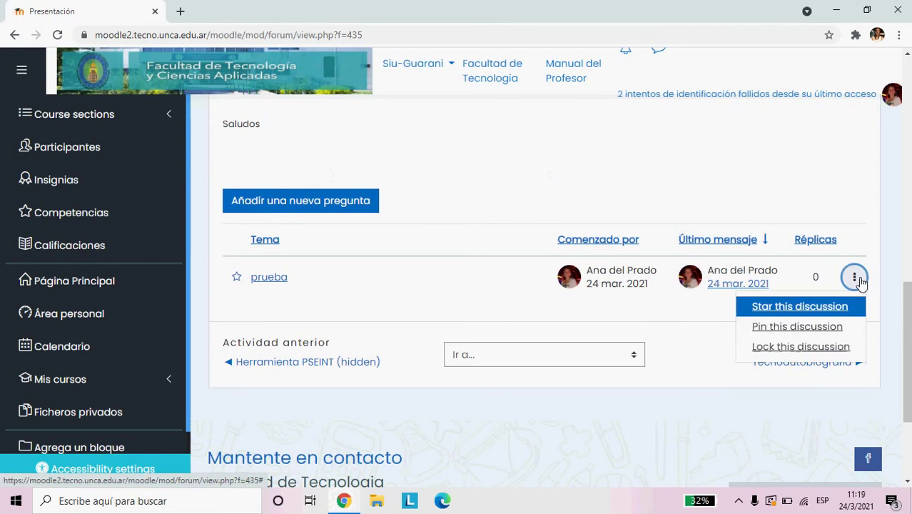
{"action": "left_click", "coordinate": [801, 346]}
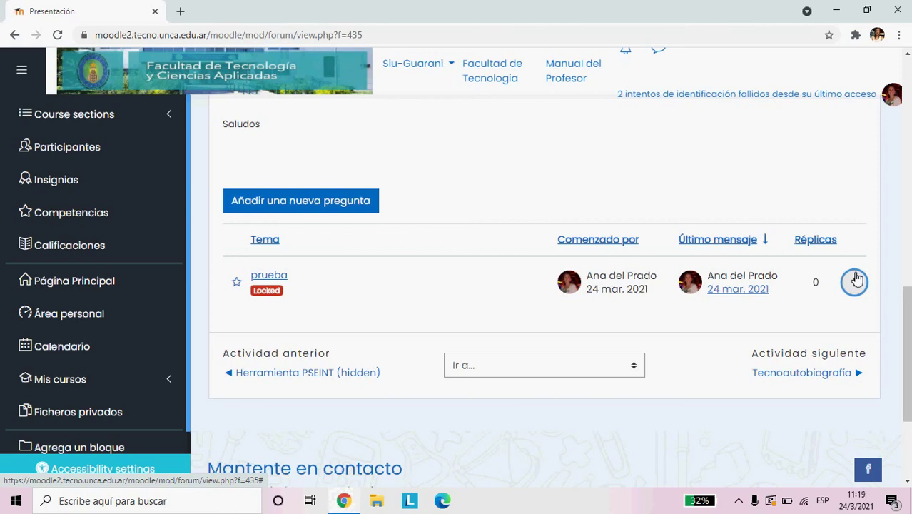
{"action": "left_click_drag", "start_coordinate": [905, 307], "coordinate": [900, 89]}
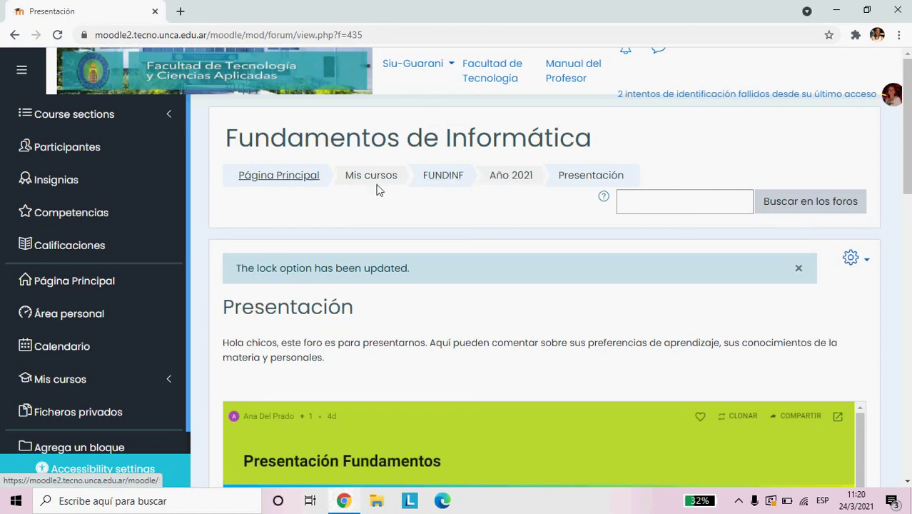
{"action": "left_click", "coordinate": [442, 176]}
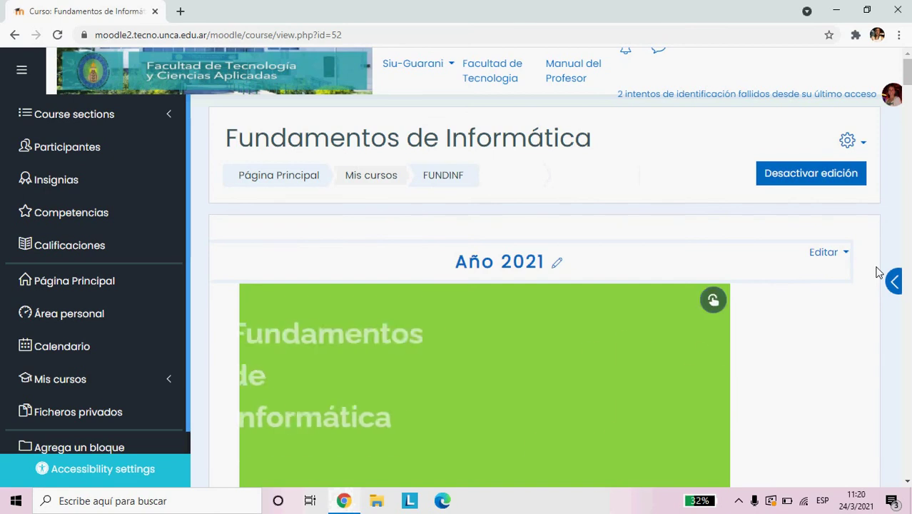
Step: Open the course settings, review the general, description and remaining setting groups, and leave without saving
{"action": "left_click", "coordinate": [851, 143]}
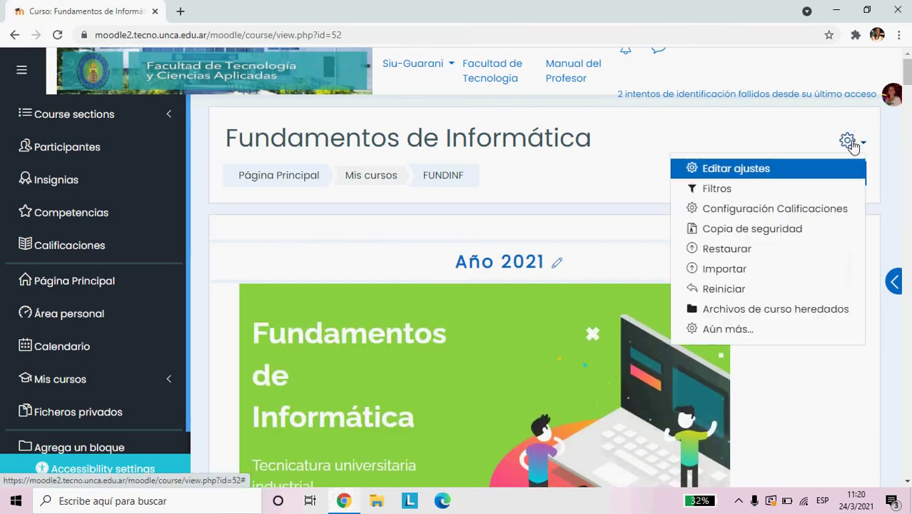
{"action": "left_click", "coordinate": [754, 175]}
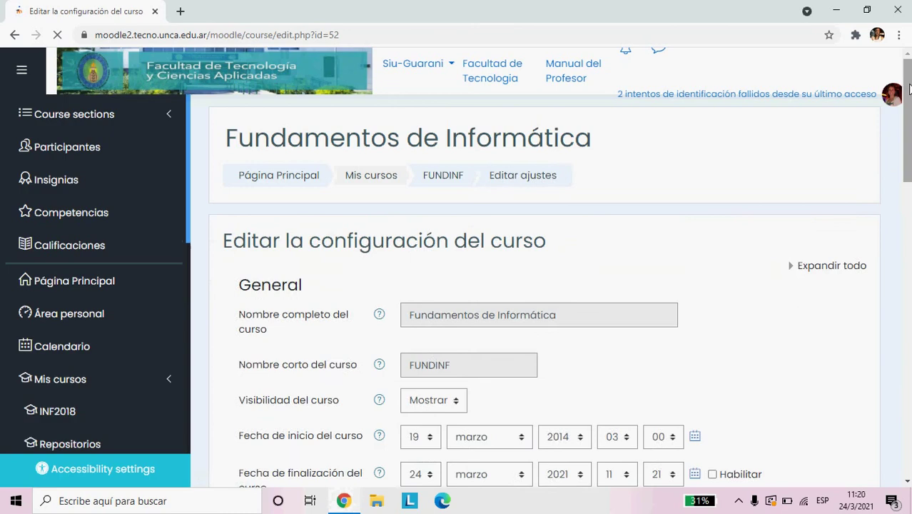
{"action": "scroll", "coordinate": [542, 285], "scroll_direction": "down", "scroll_amount": 2}
{"action": "scroll", "coordinate": [908, 215], "scroll_direction": "down", "scroll_amount": 2}
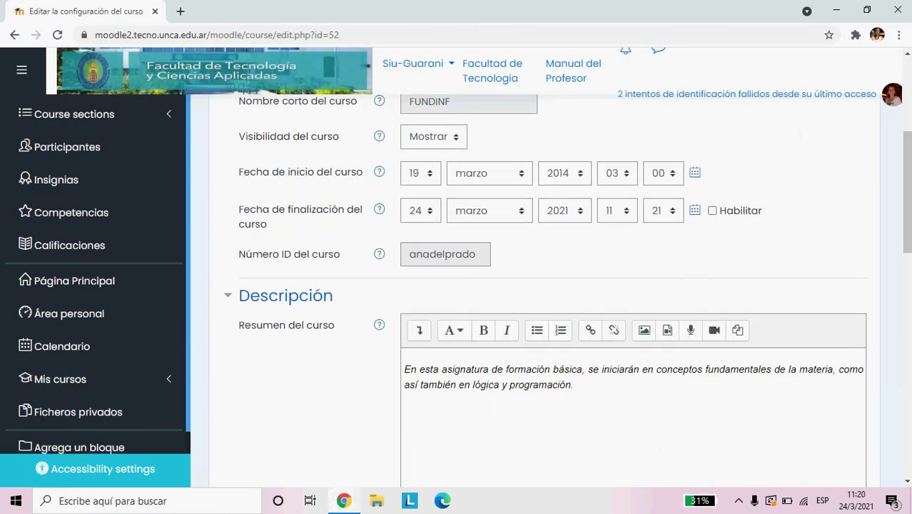
{"action": "scroll", "coordinate": [908, 215], "scroll_direction": "down", "scroll_amount": 7}
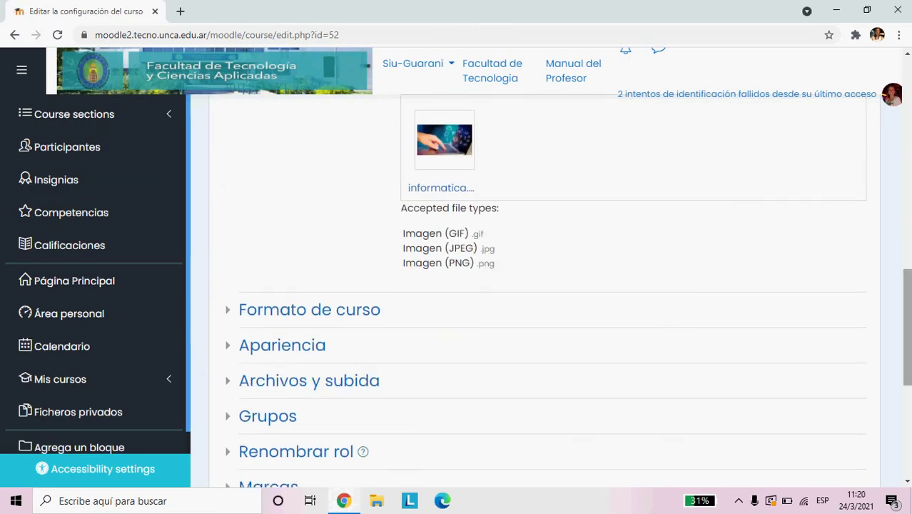
{"action": "scroll", "coordinate": [908, 343], "scroll_direction": "down", "scroll_amount": 2}
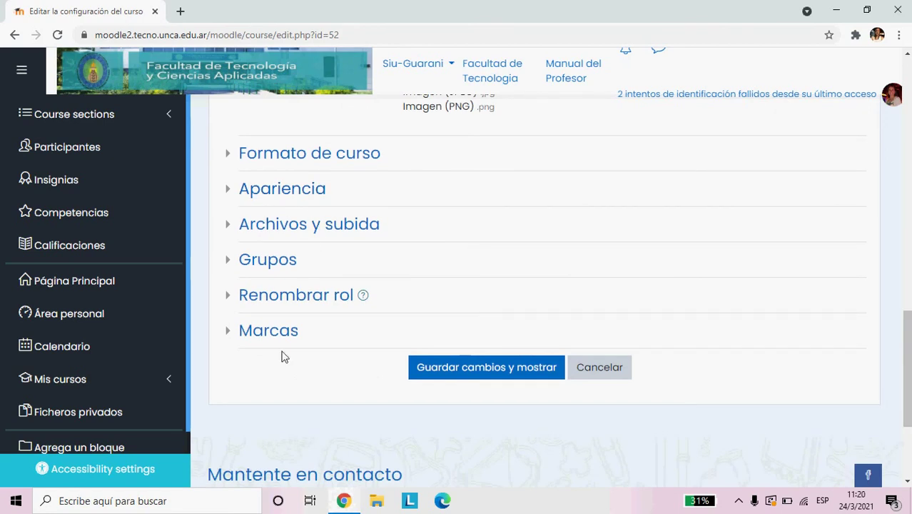
{"action": "left_click", "coordinate": [599, 367]}
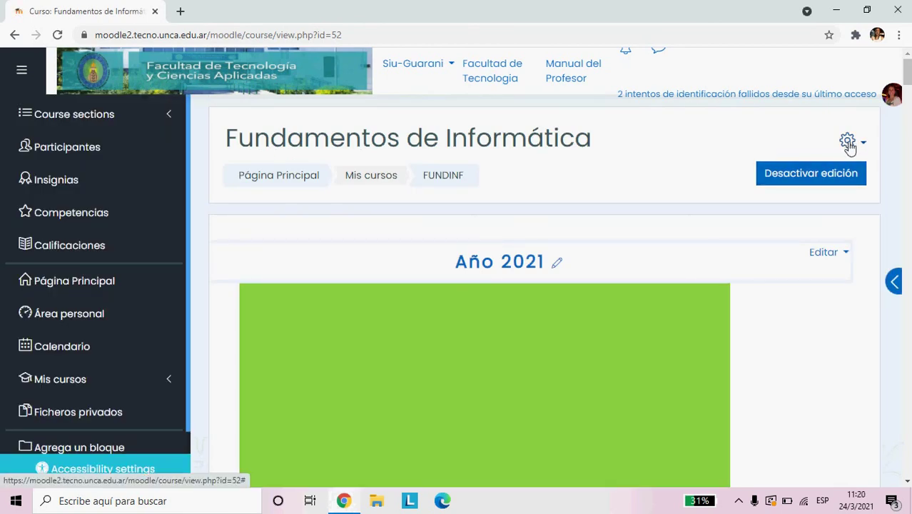
Step: Start a course backup, keep the initial settings, look over the schema settings, and cancel the backup
{"action": "left_click", "coordinate": [847, 144]}
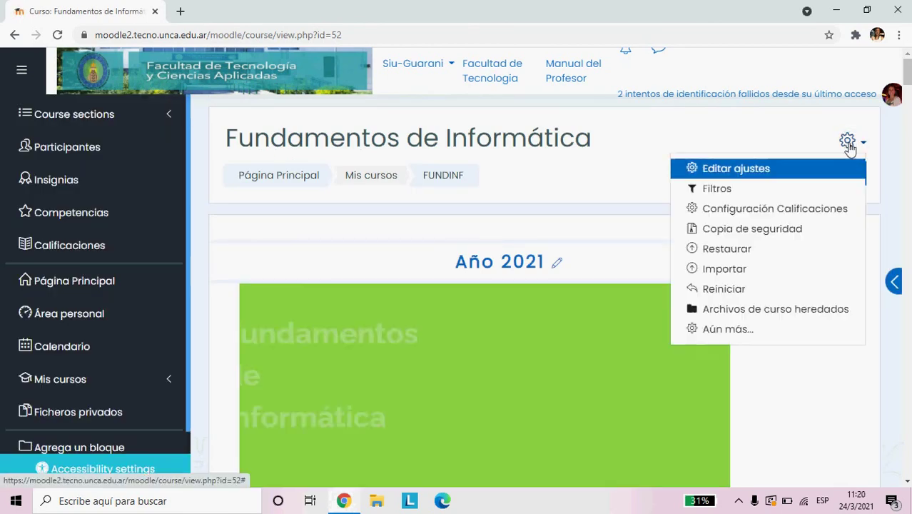
{"action": "left_click", "coordinate": [782, 230]}
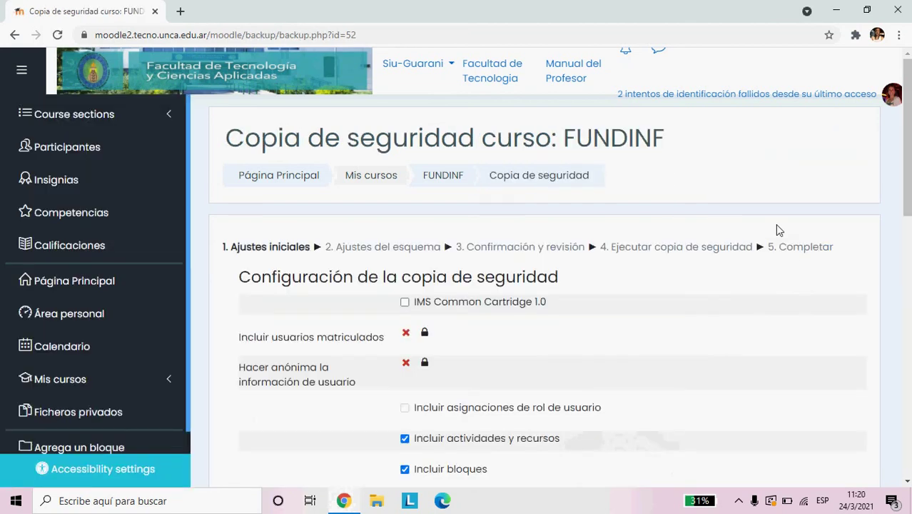
{"action": "left_click_drag", "start_coordinate": [907, 143], "coordinate": [907, 355]}
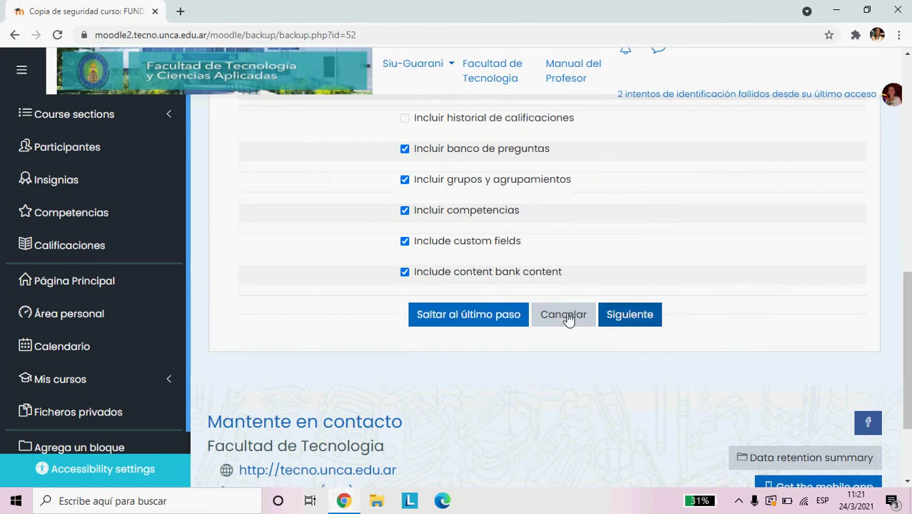
{"action": "left_click", "coordinate": [625, 318]}
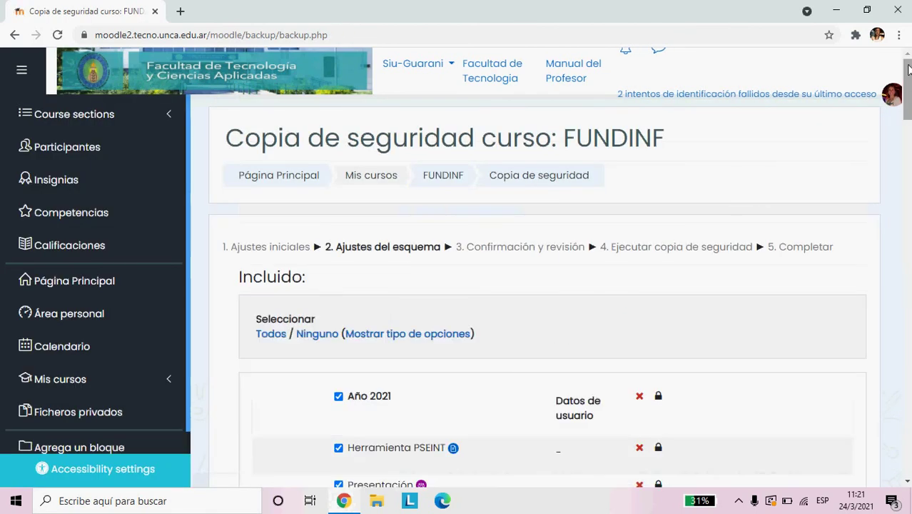
{"action": "left_click_drag", "start_coordinate": [908, 78], "coordinate": [908, 435]}
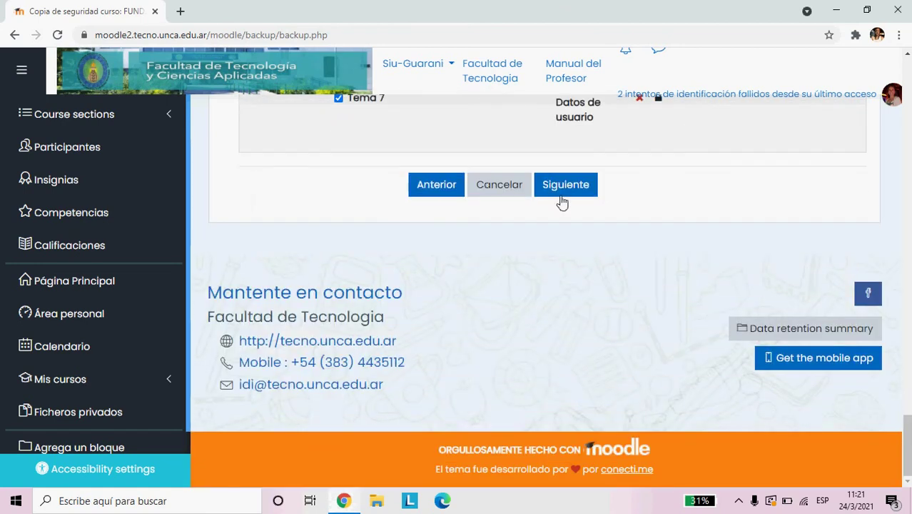
{"action": "left_click", "coordinate": [510, 184]}
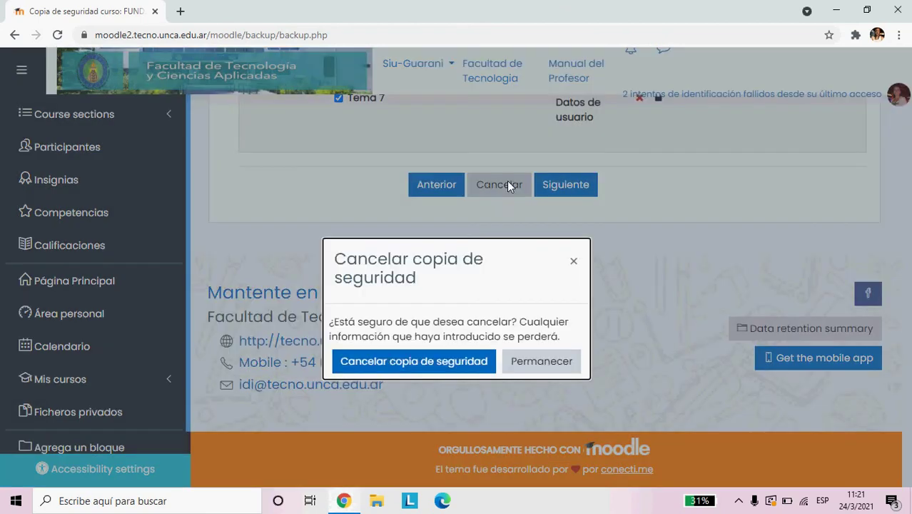
{"action": "left_click", "coordinate": [434, 367]}
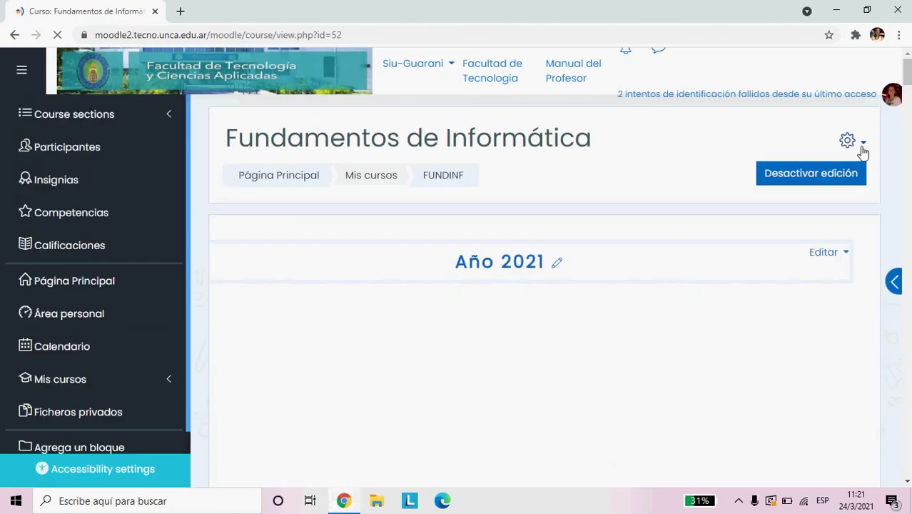
Step: Open the course reset page and look over its General deletion options and the remaining reset groups
{"action": "left_click", "coordinate": [852, 142]}
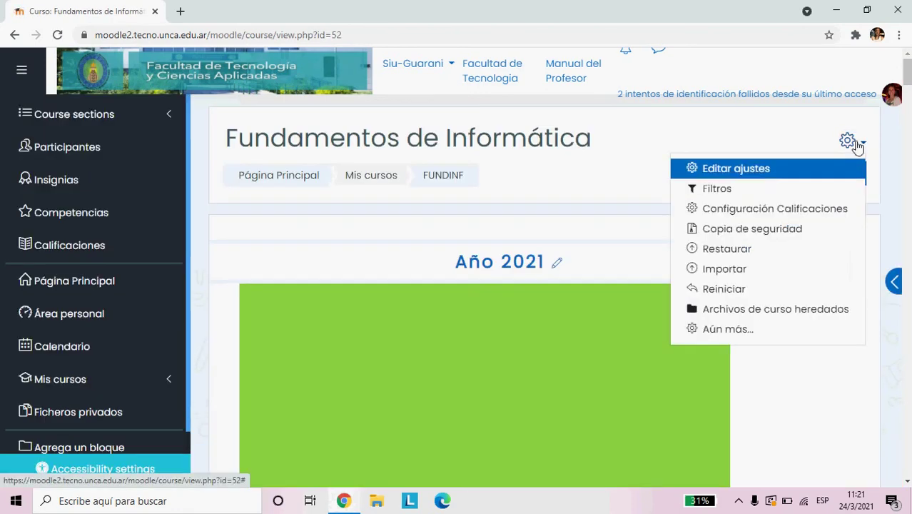
{"action": "left_click", "coordinate": [750, 289]}
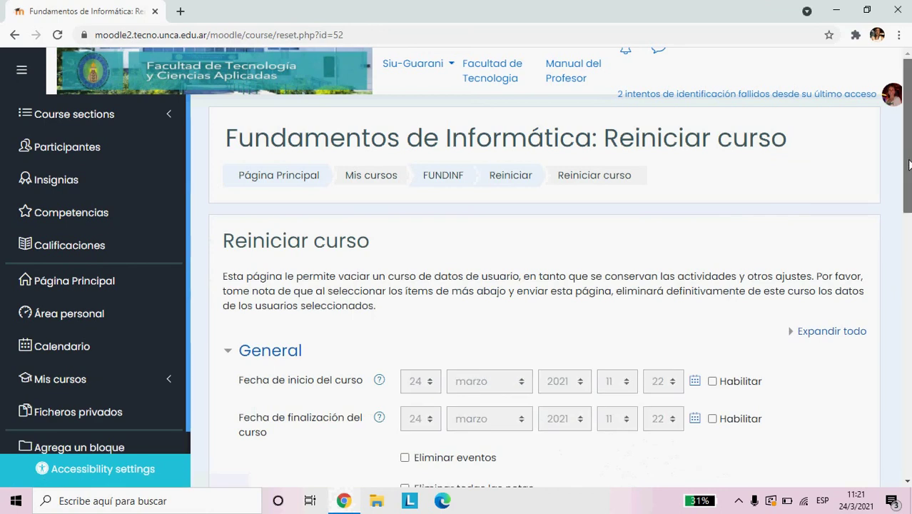
{"action": "left_click_drag", "start_coordinate": [909, 164], "coordinate": [909, 250]}
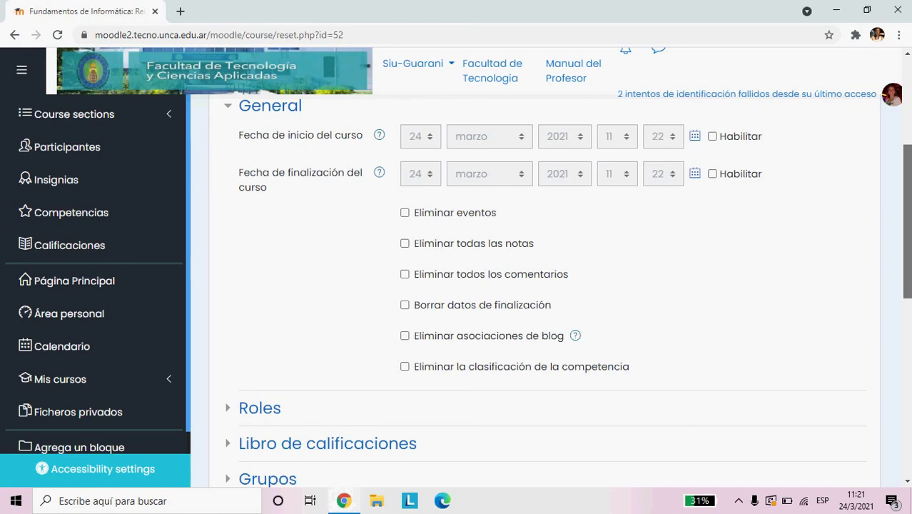
{"action": "left_click_drag", "start_coordinate": [908, 248], "coordinate": [909, 356]}
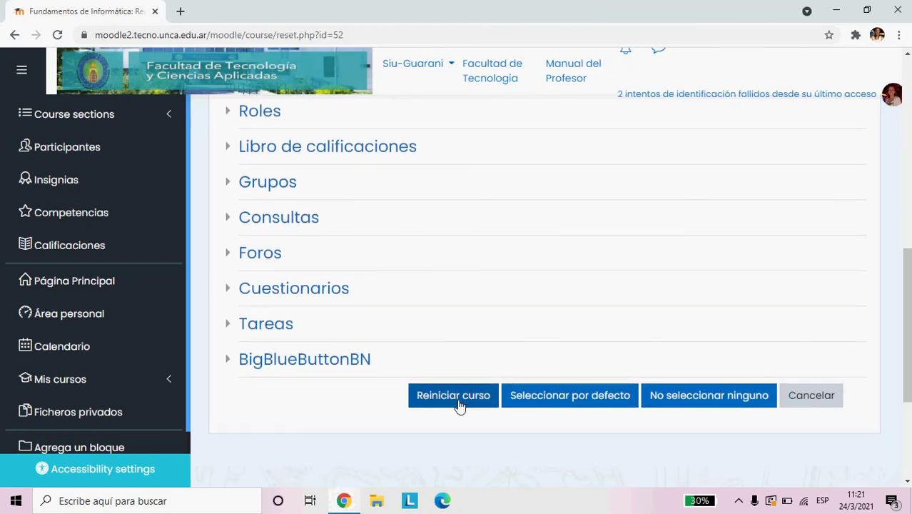
Step: Expand the Cuestionarios, Tareas and BigBlueButtonBN reset groups to review their options, and cancel the course reset
{"action": "left_click", "coordinate": [229, 289]}
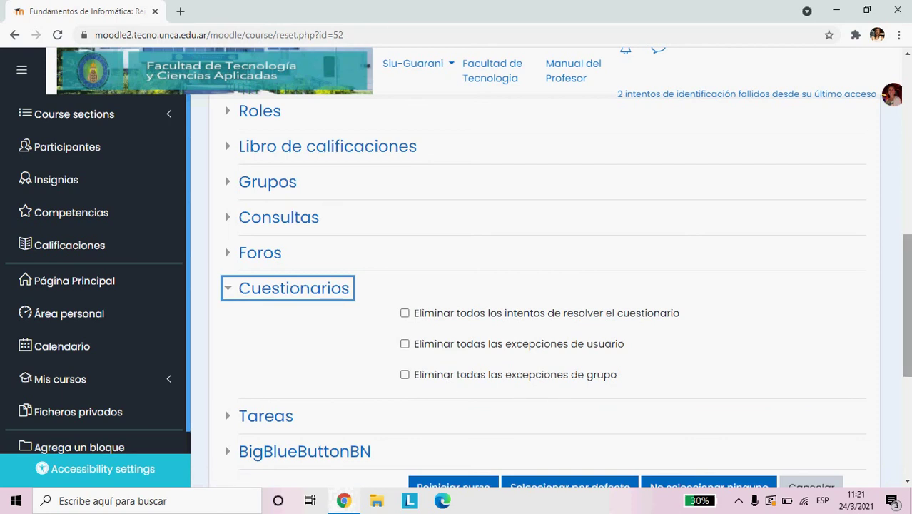
{"action": "scroll", "coordinate": [908, 270], "scroll_direction": "down", "scroll_amount": 2}
{"action": "left_click", "coordinate": [259, 287]}
{"action": "left_click", "coordinate": [333, 418]}
{"action": "scroll", "coordinate": [449, 306], "scroll_direction": "down", "scroll_amount": 4}
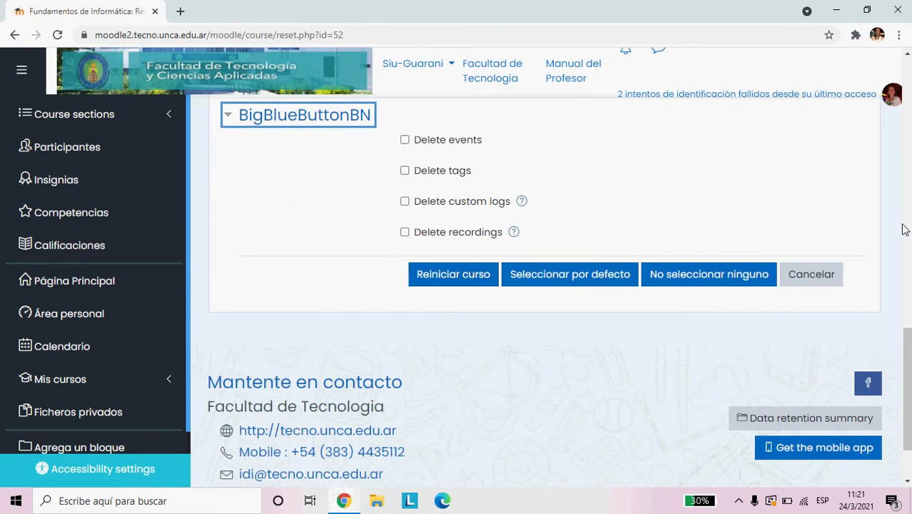
{"action": "left_click", "coordinate": [828, 276]}
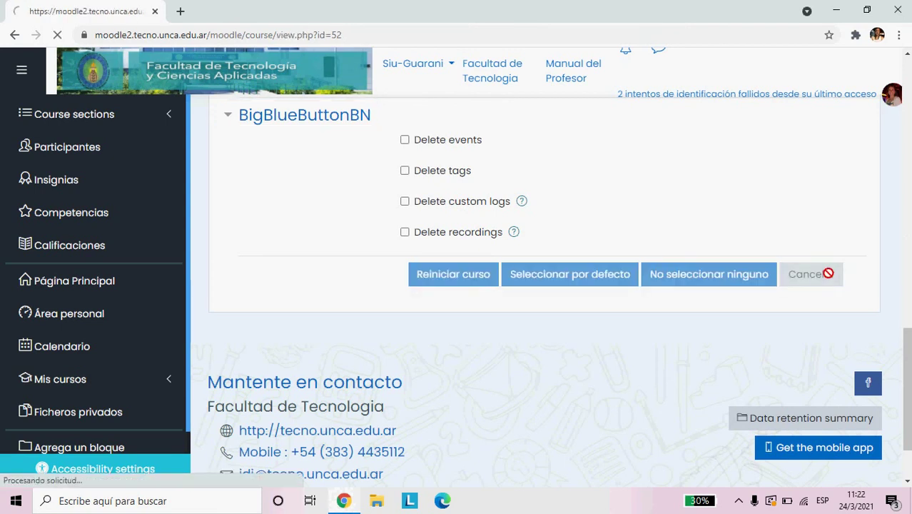
Step: Open the full course administration page, review its report, badge and question bank links, and open the question bank's Preguntas
{"action": "left_click", "coordinate": [848, 144]}
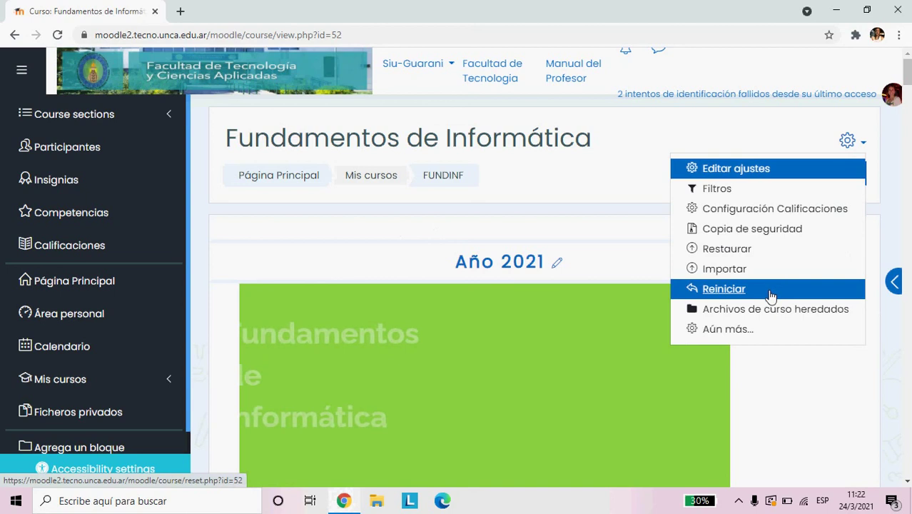
{"action": "left_click", "coordinate": [772, 334]}
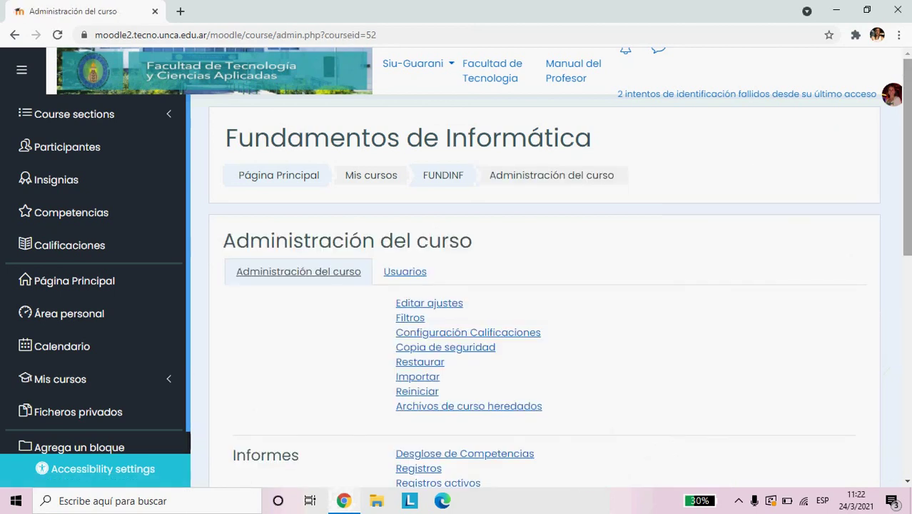
{"action": "left_click_drag", "start_coordinate": [905, 157], "coordinate": [905, 294]}
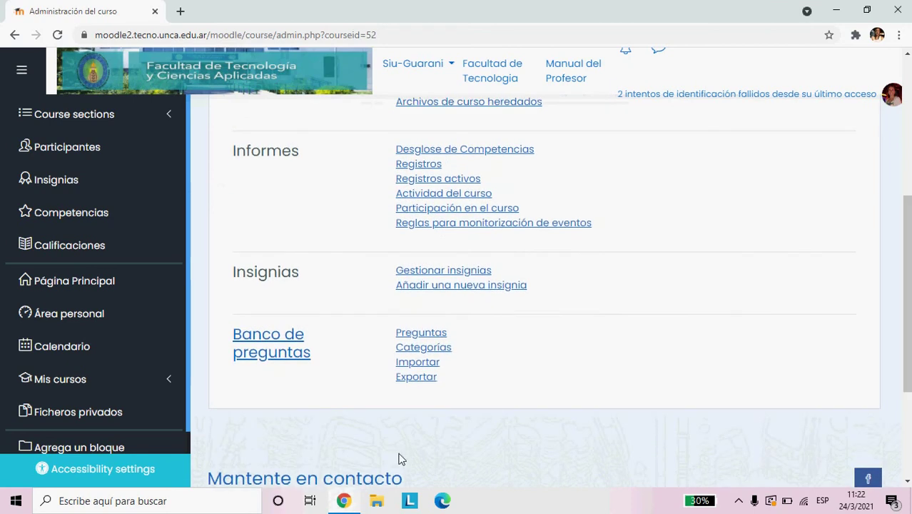
{"action": "left_click", "coordinate": [429, 333]}
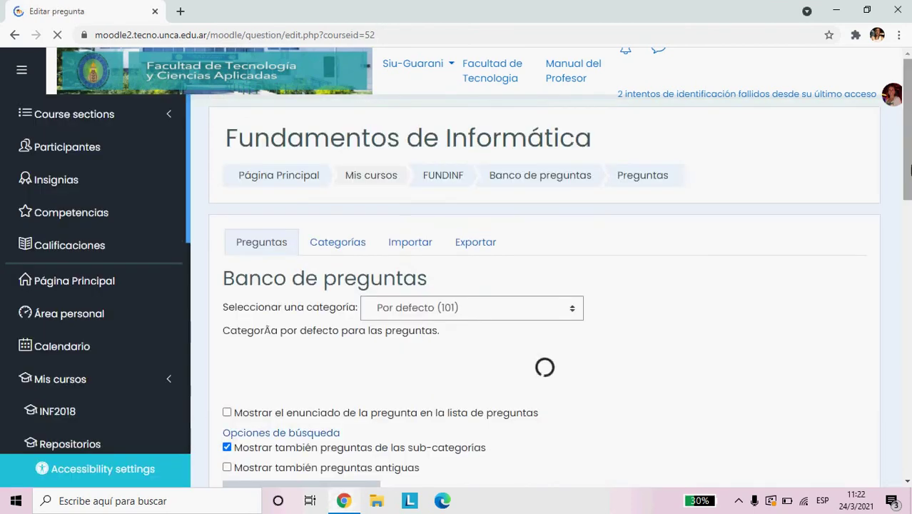
Step: Look through the first and second pages of the Por defecto category in the question bank
{"action": "scroll", "coordinate": [278, 275], "scroll_direction": "down", "scroll_amount": 2}
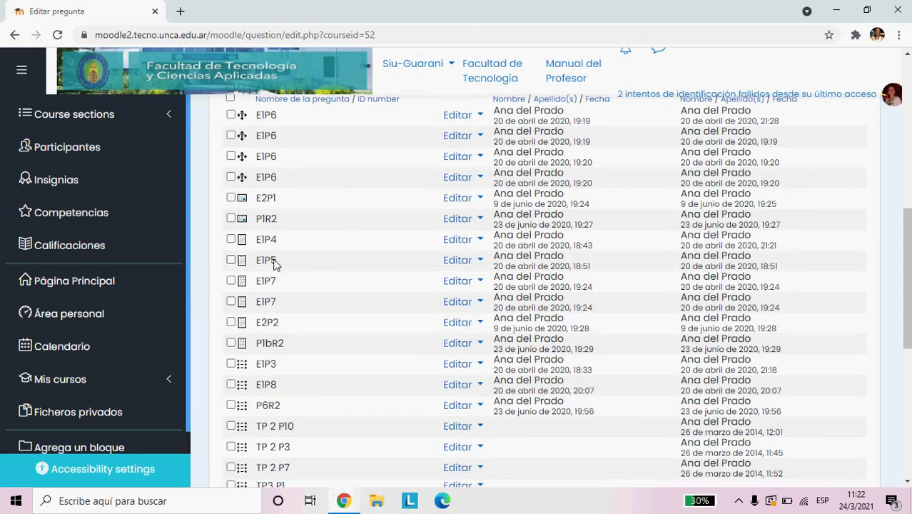
{"action": "scroll", "coordinate": [751, 328], "scroll_direction": "down", "scroll_amount": 3}
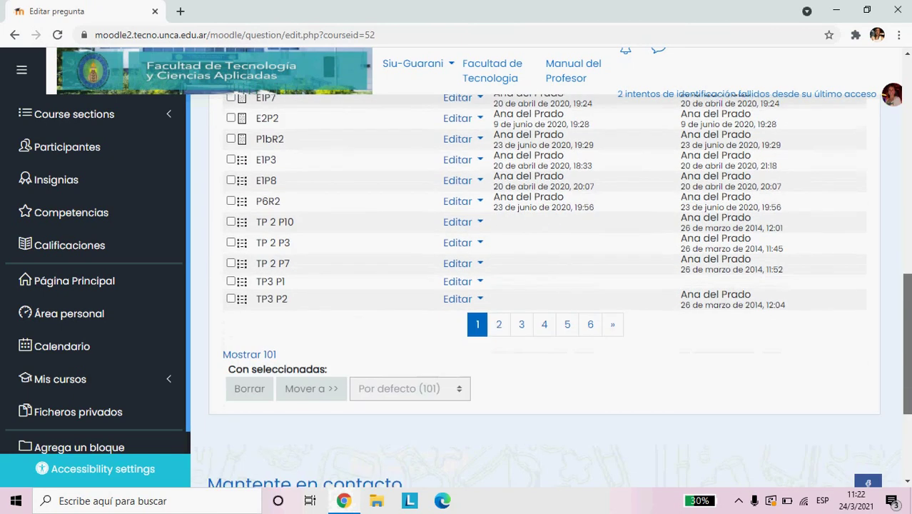
{"action": "left_click", "coordinate": [501, 331]}
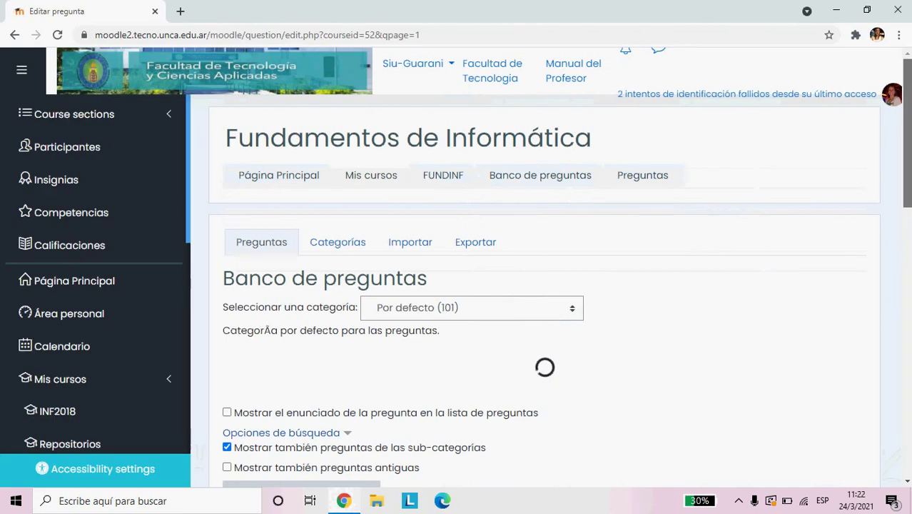
{"action": "scroll", "coordinate": [542, 285], "scroll_direction": "down", "scroll_amount": 3}
{"action": "left_click_drag", "start_coordinate": [908, 251], "coordinate": [909, 328]}
{"action": "scroll", "coordinate": [909, 328], "scroll_direction": "down", "scroll_amount": 2}
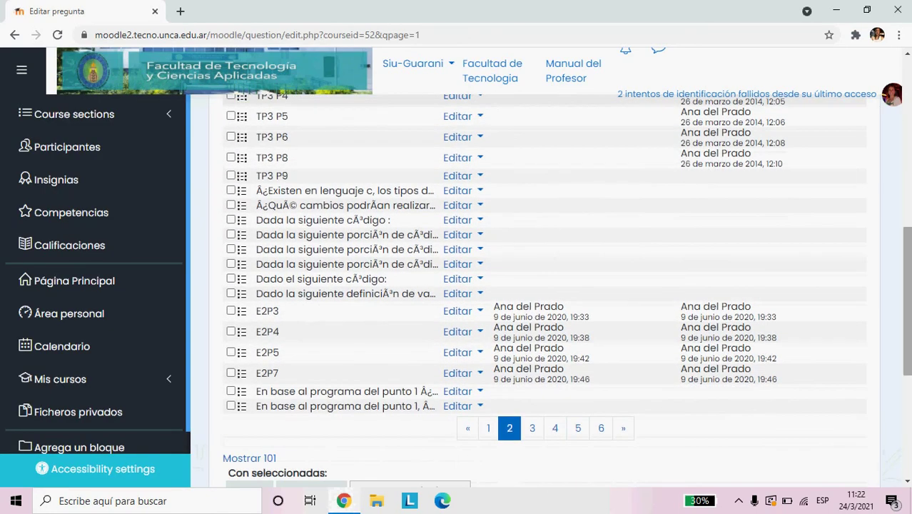
{"action": "left_click_drag", "start_coordinate": [909, 331], "coordinate": [896, 148]}
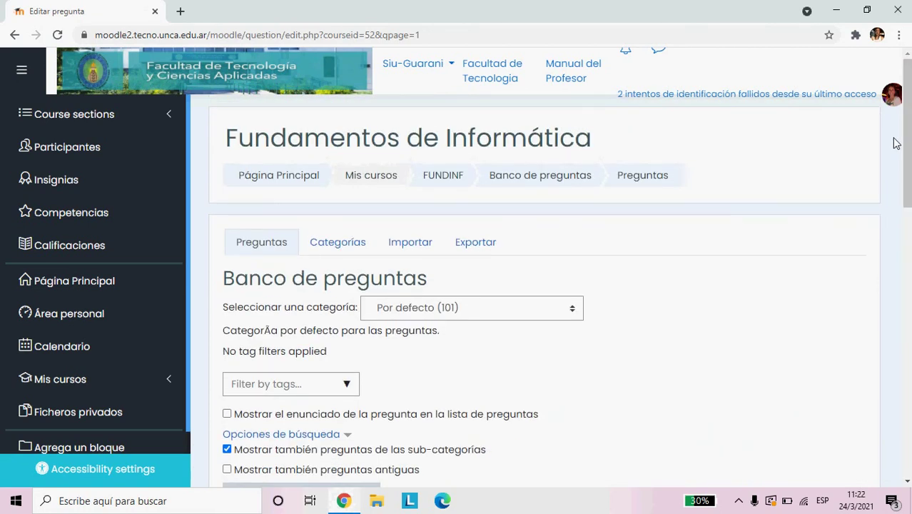
Step: Open the user account menu to look at its profile, preferences and role-switching options
{"action": "left_click", "coordinate": [891, 97]}
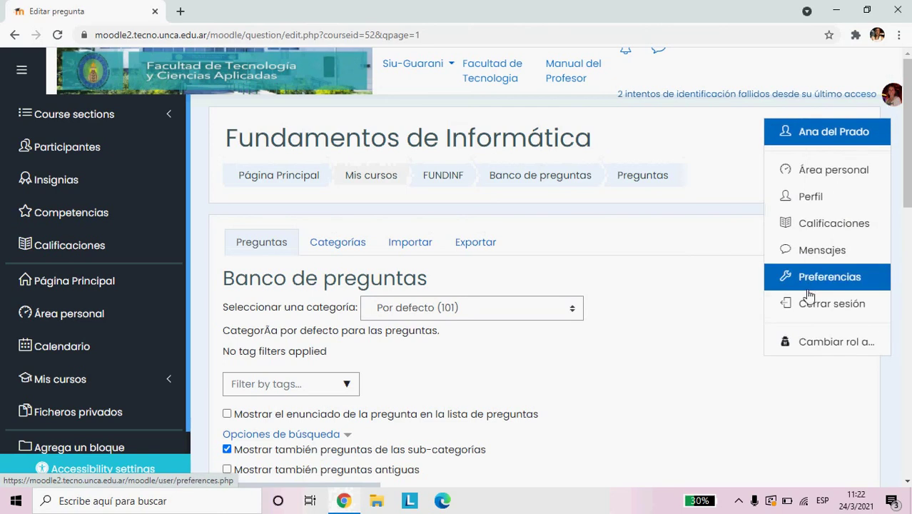